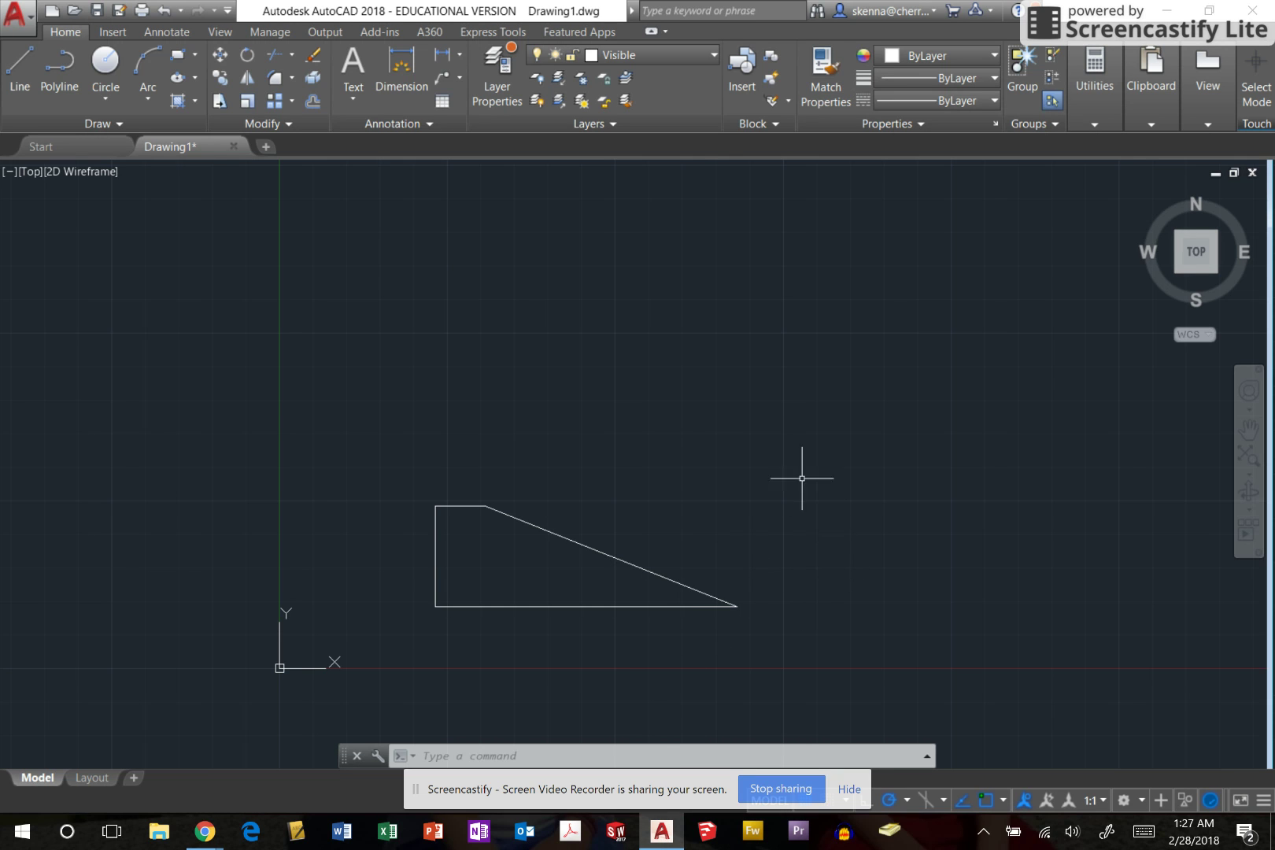
Choose Construction from the Layers panel dropdown so it becomes the current layer.
left_click(693, 55)
left_click(664, 100)
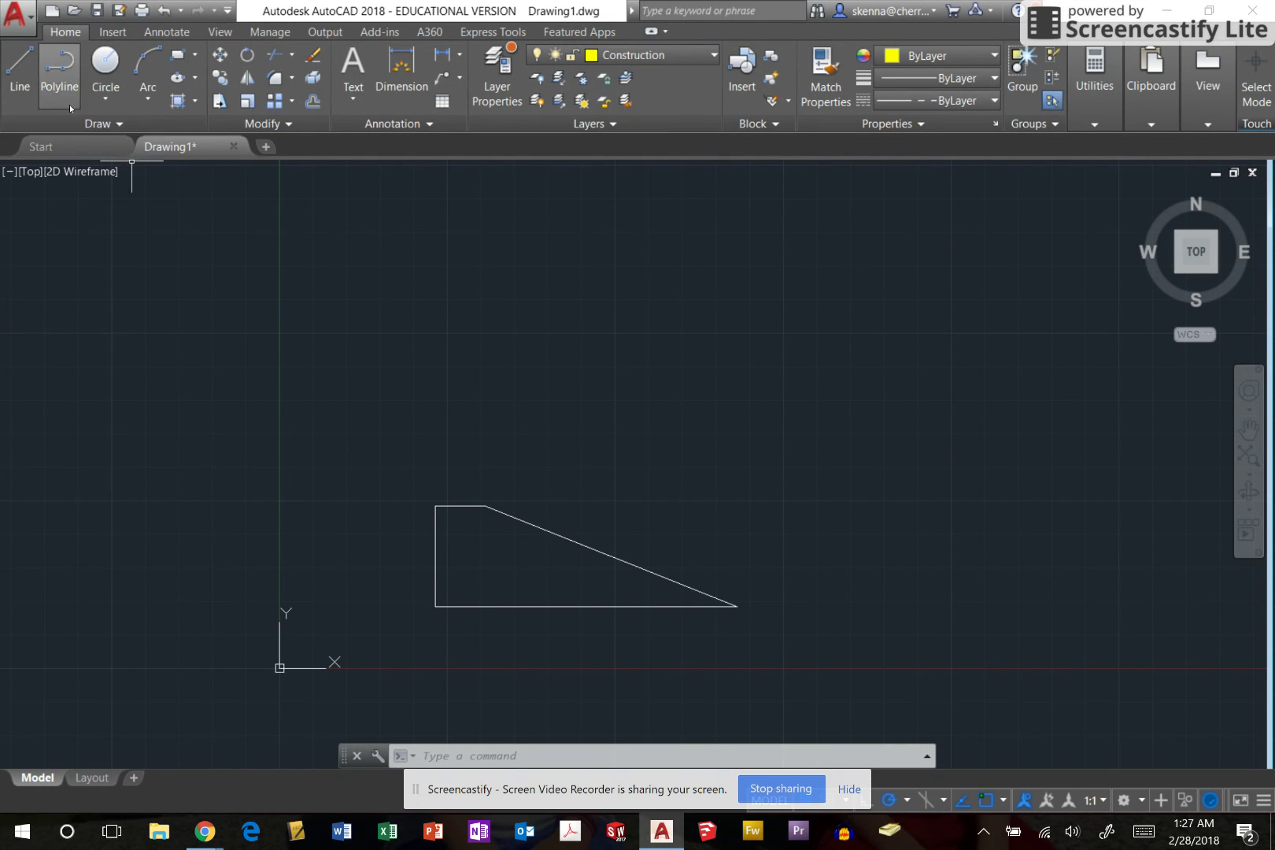
Draw vertical construction lines through the profile's top-left corner, slope top and right tip.
left_click(117, 124)
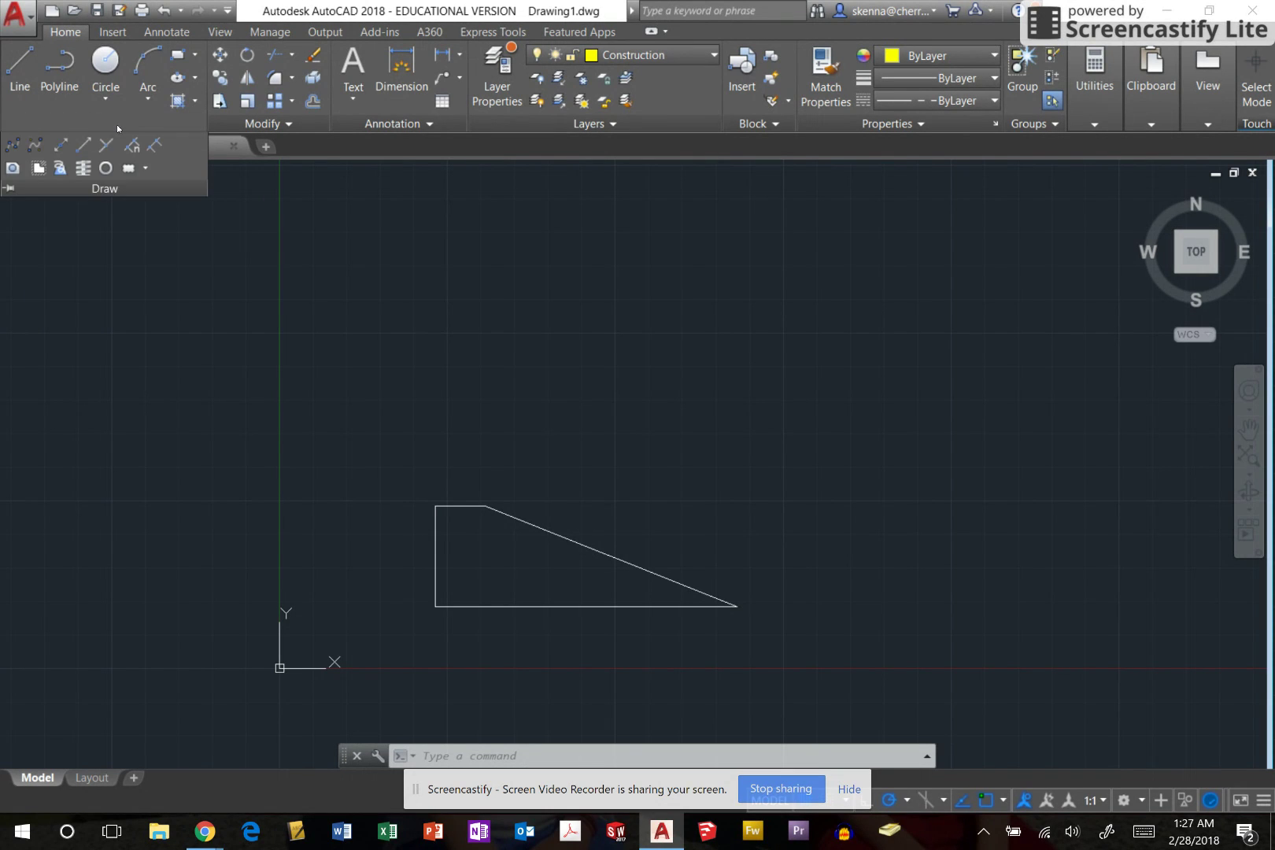
left_click(67, 145)
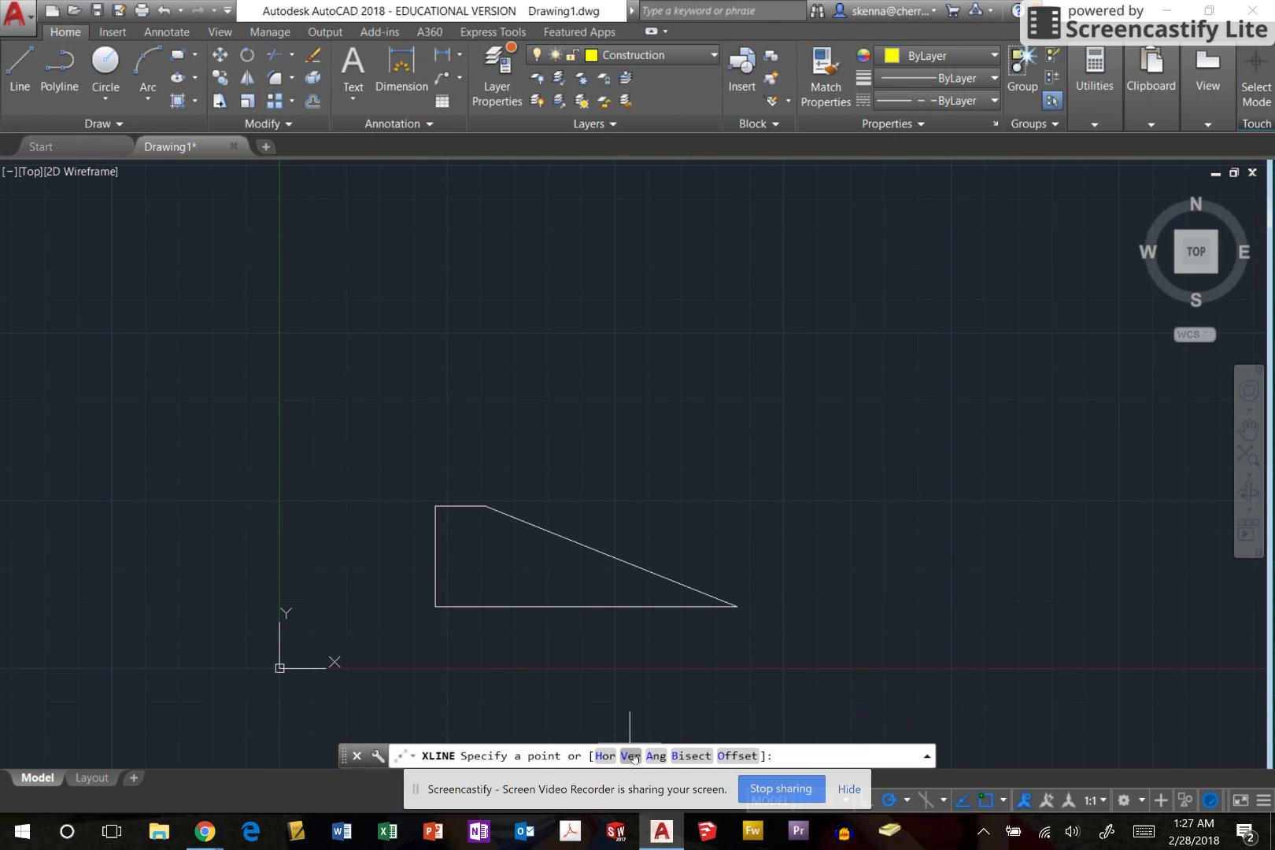
left_click(632, 757)
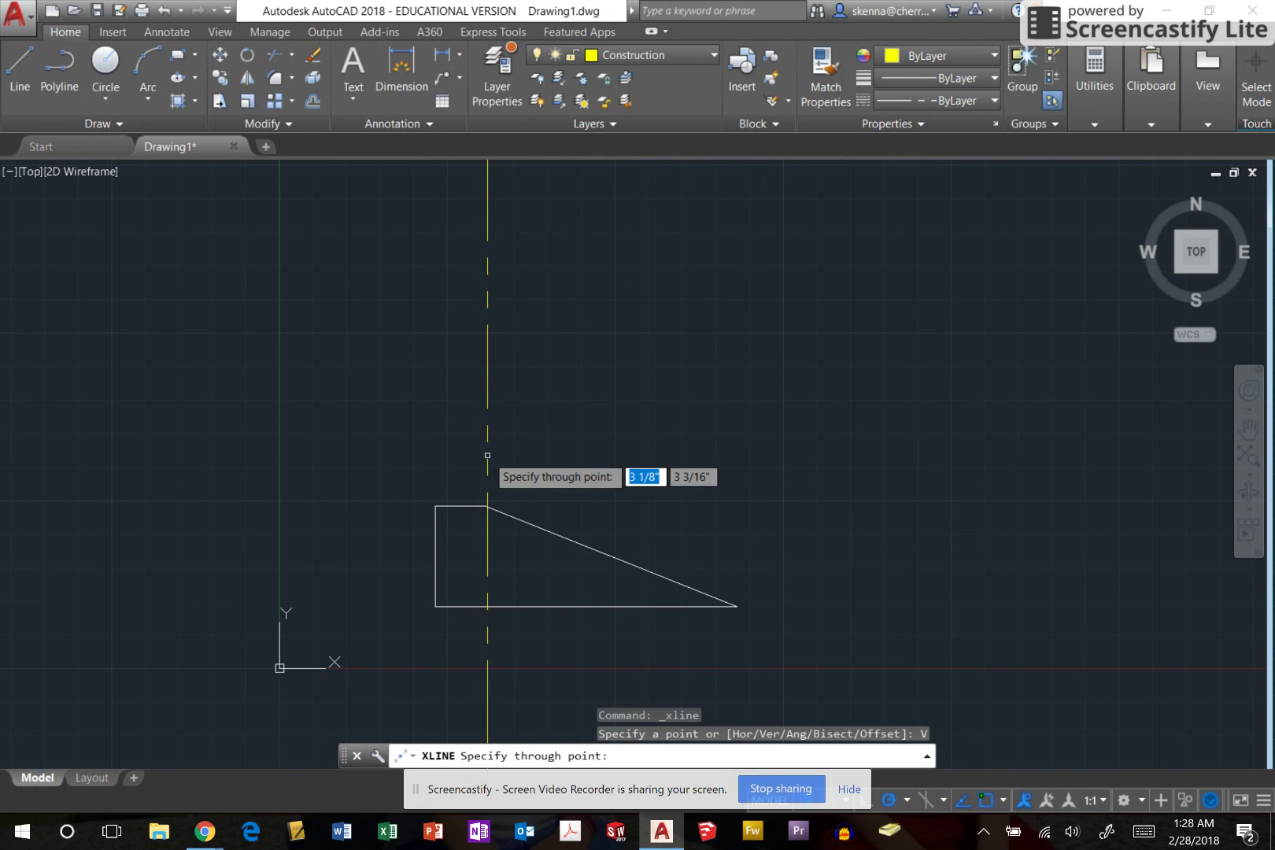
left_click(435, 506)
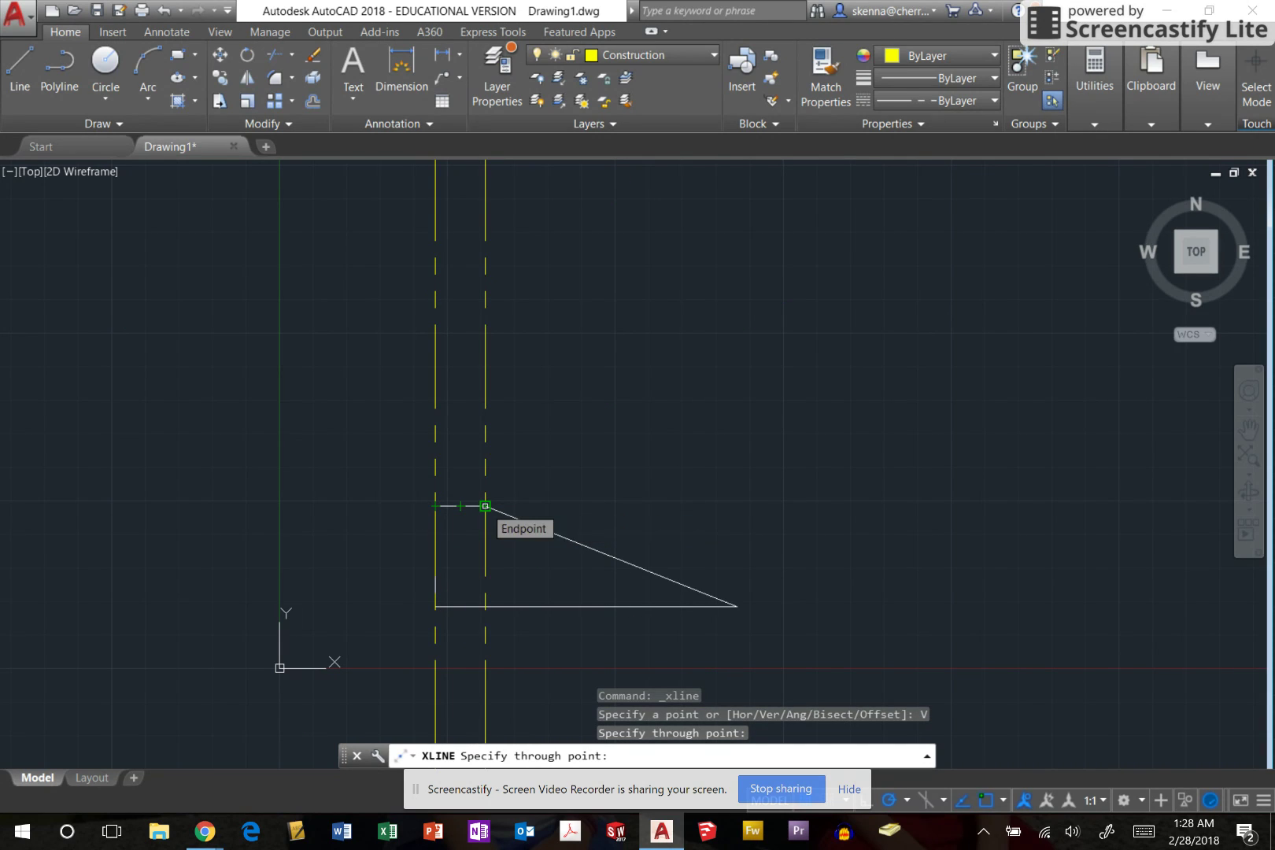
left_click(485, 506)
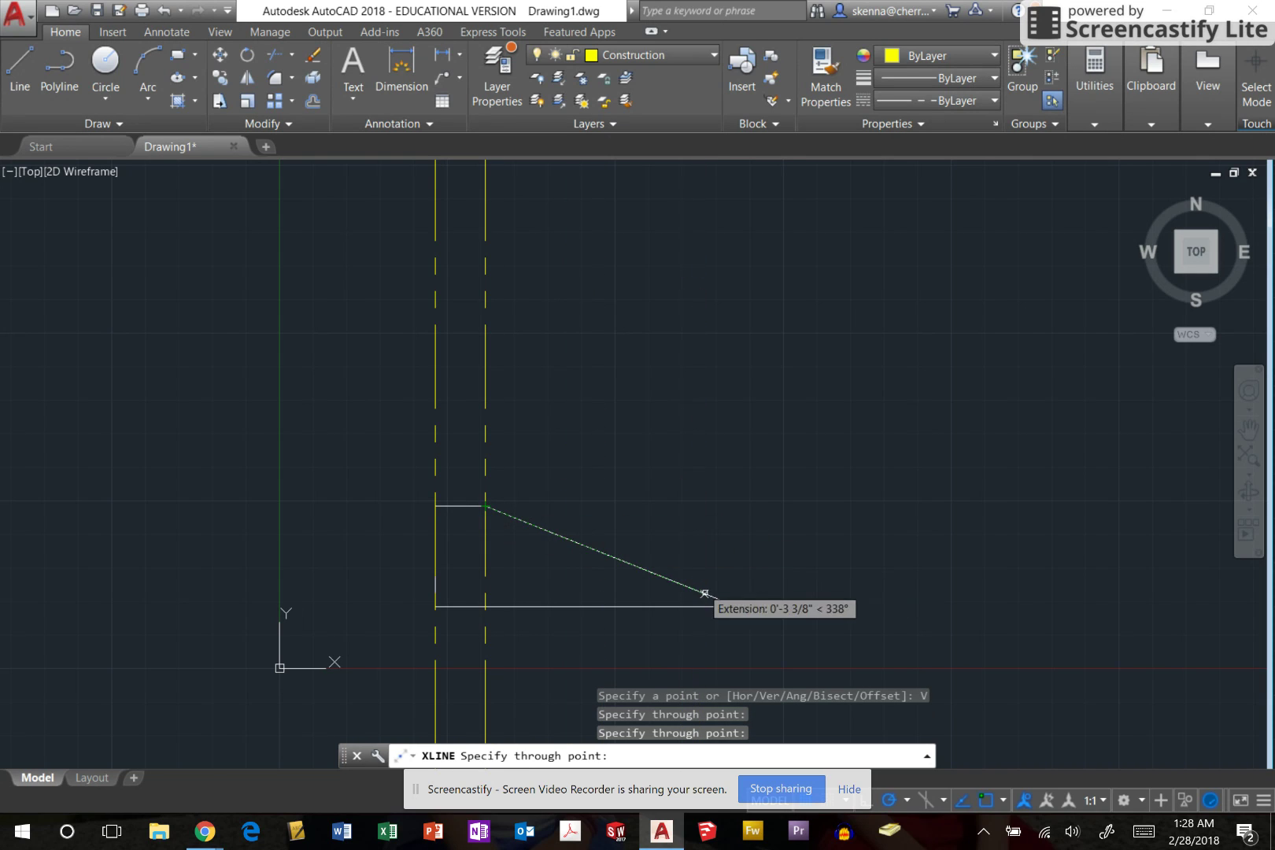
left_click(738, 606)
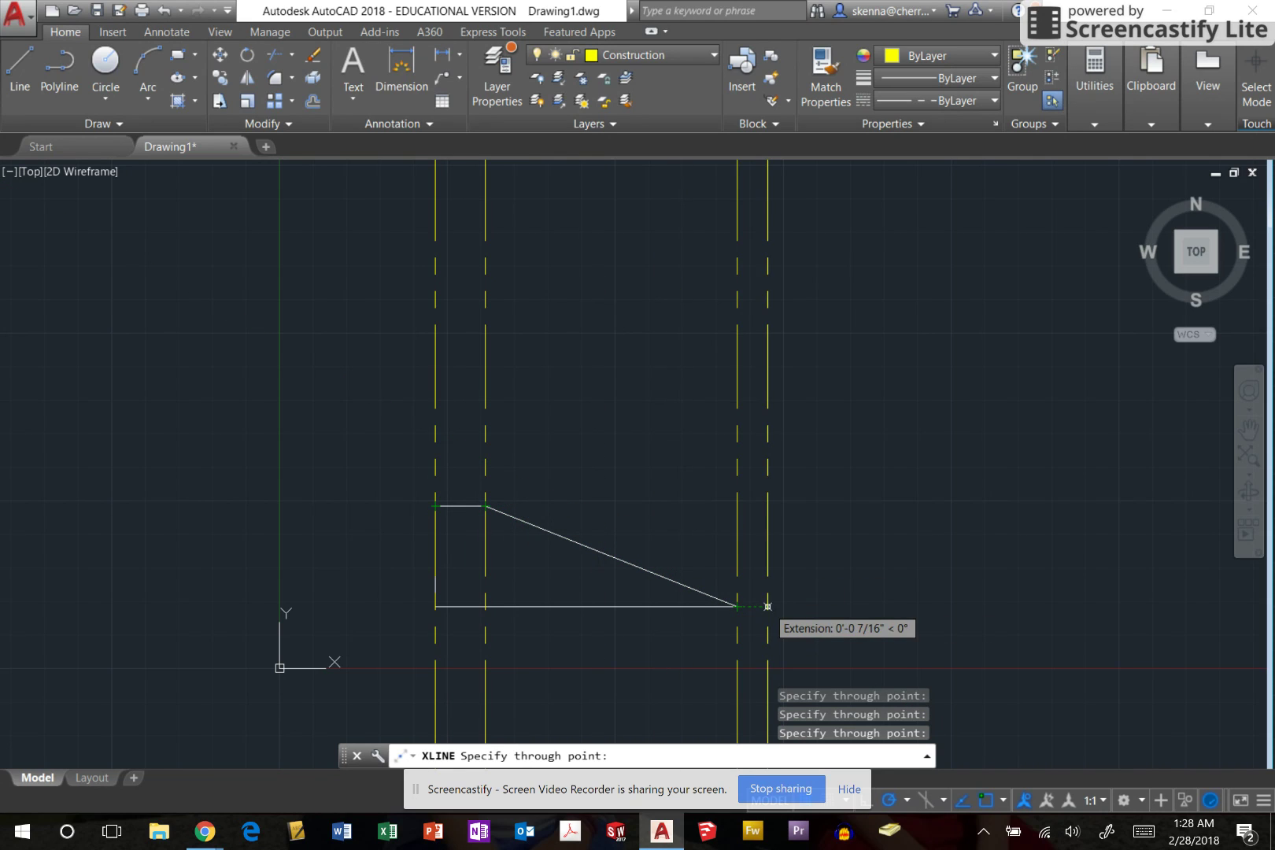
key("Escape")
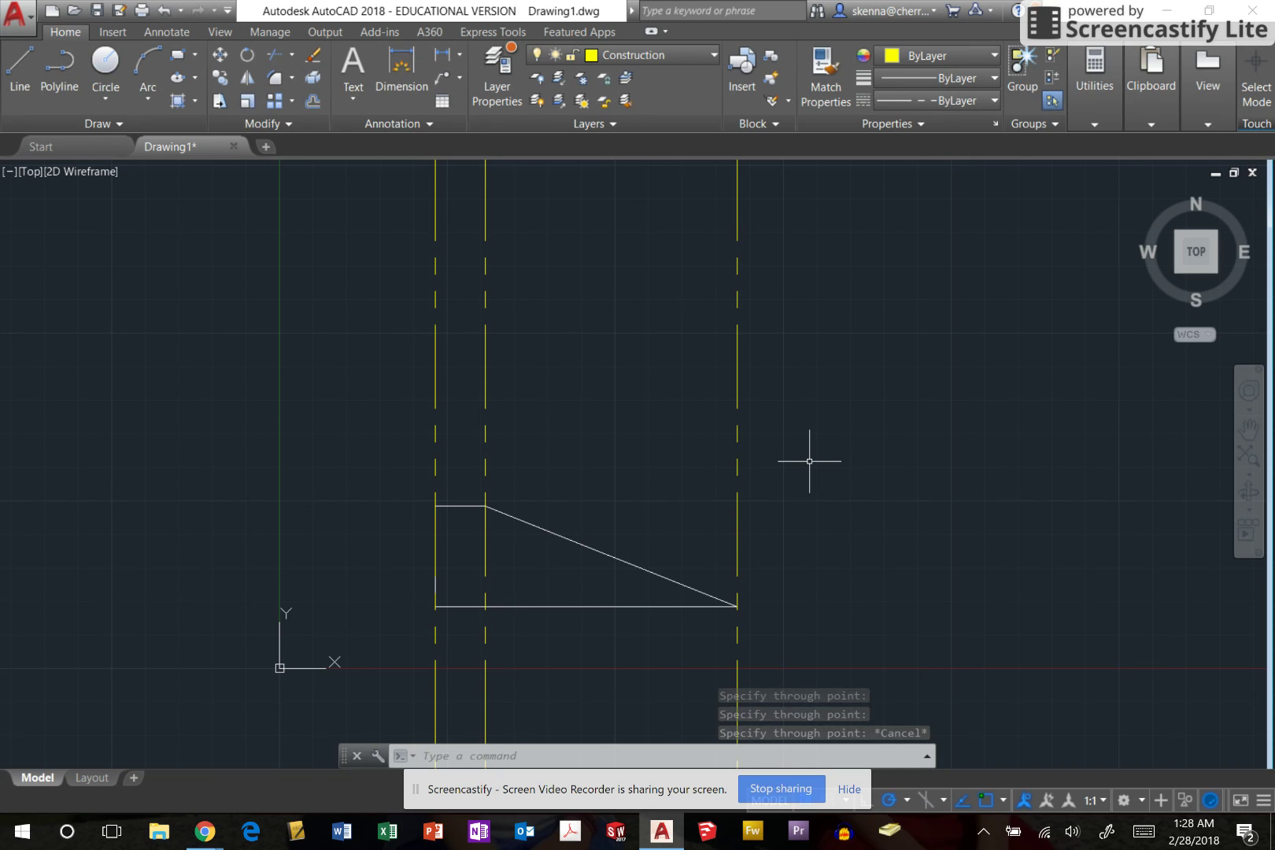
Use XL to add horizontal construction lines through the profile's top edge and bottom edge.
type("xl")
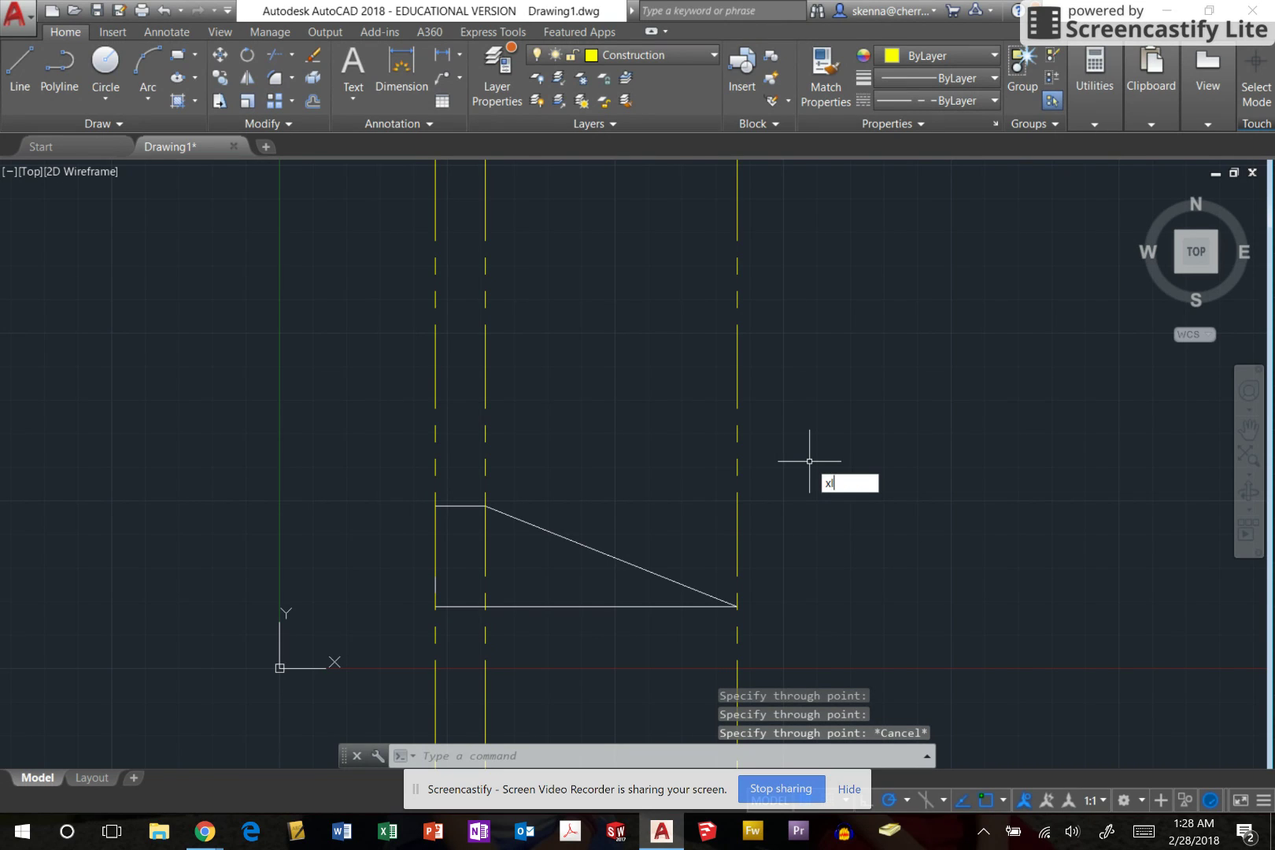
key("Return")
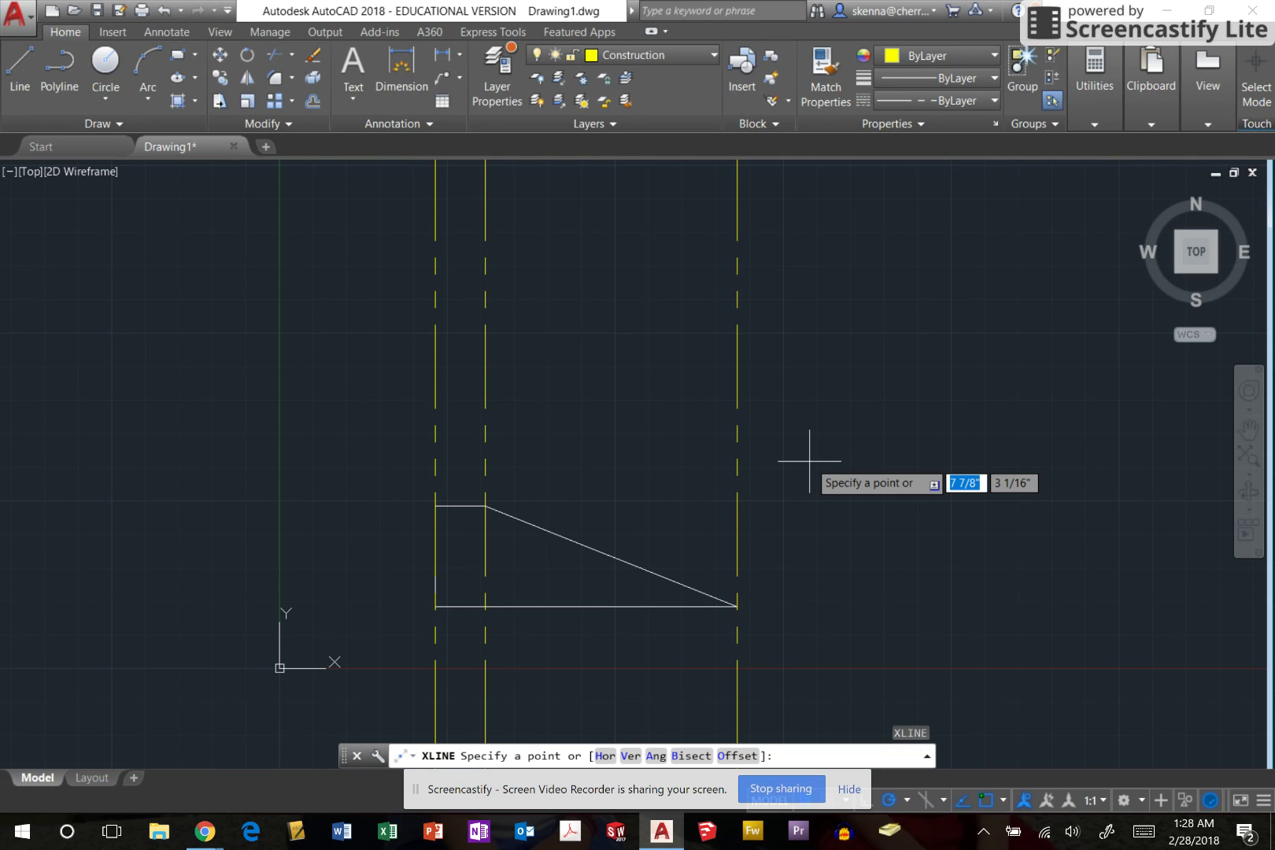
type("h")
key("Return")
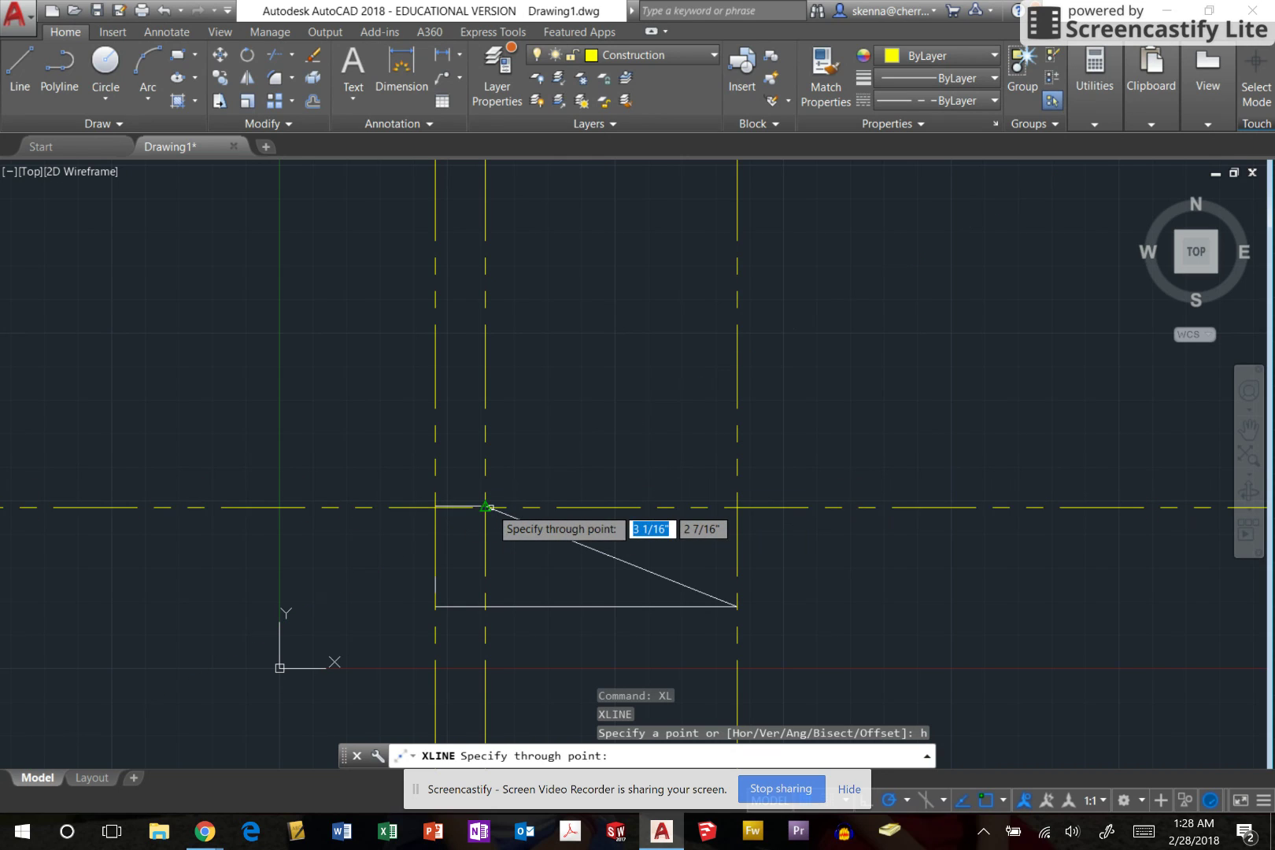
left_click(485, 506)
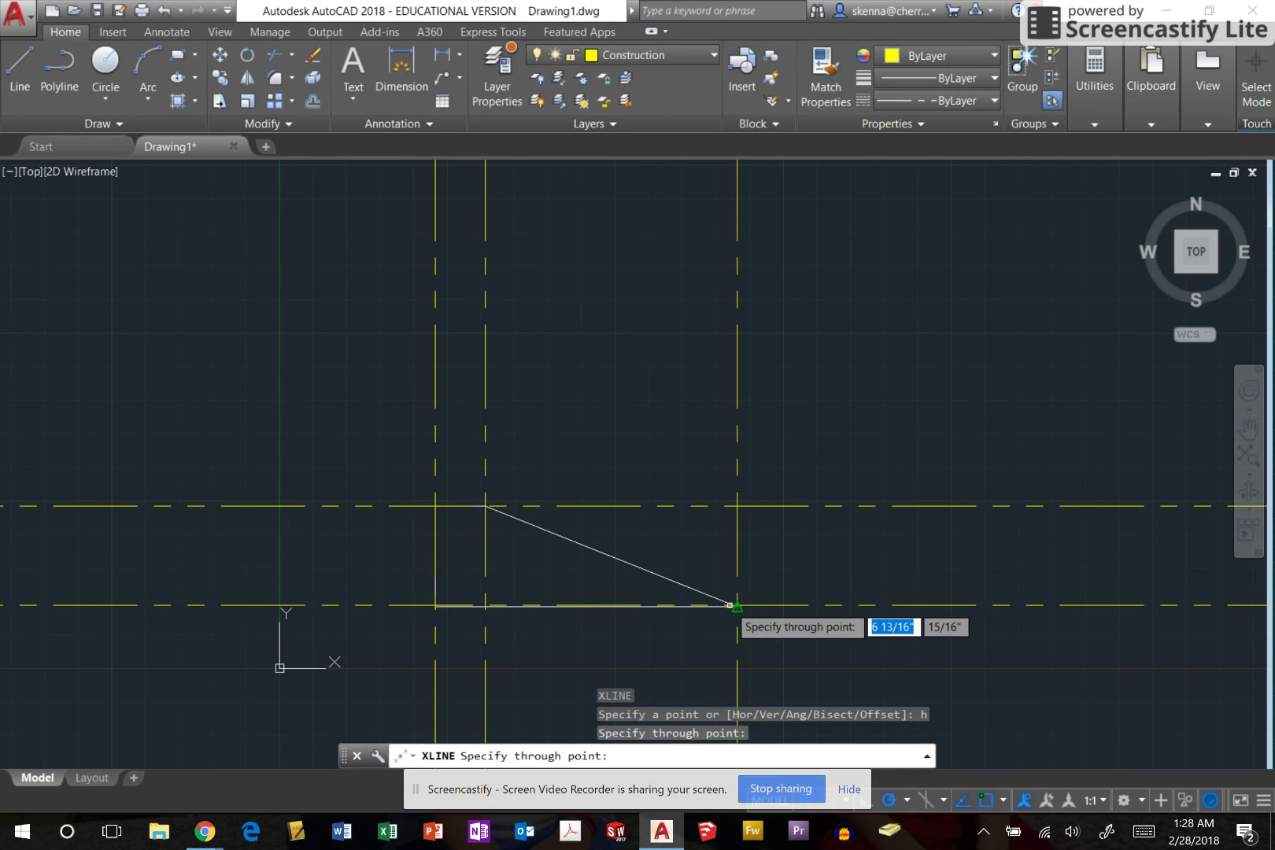
left_click(737, 607)
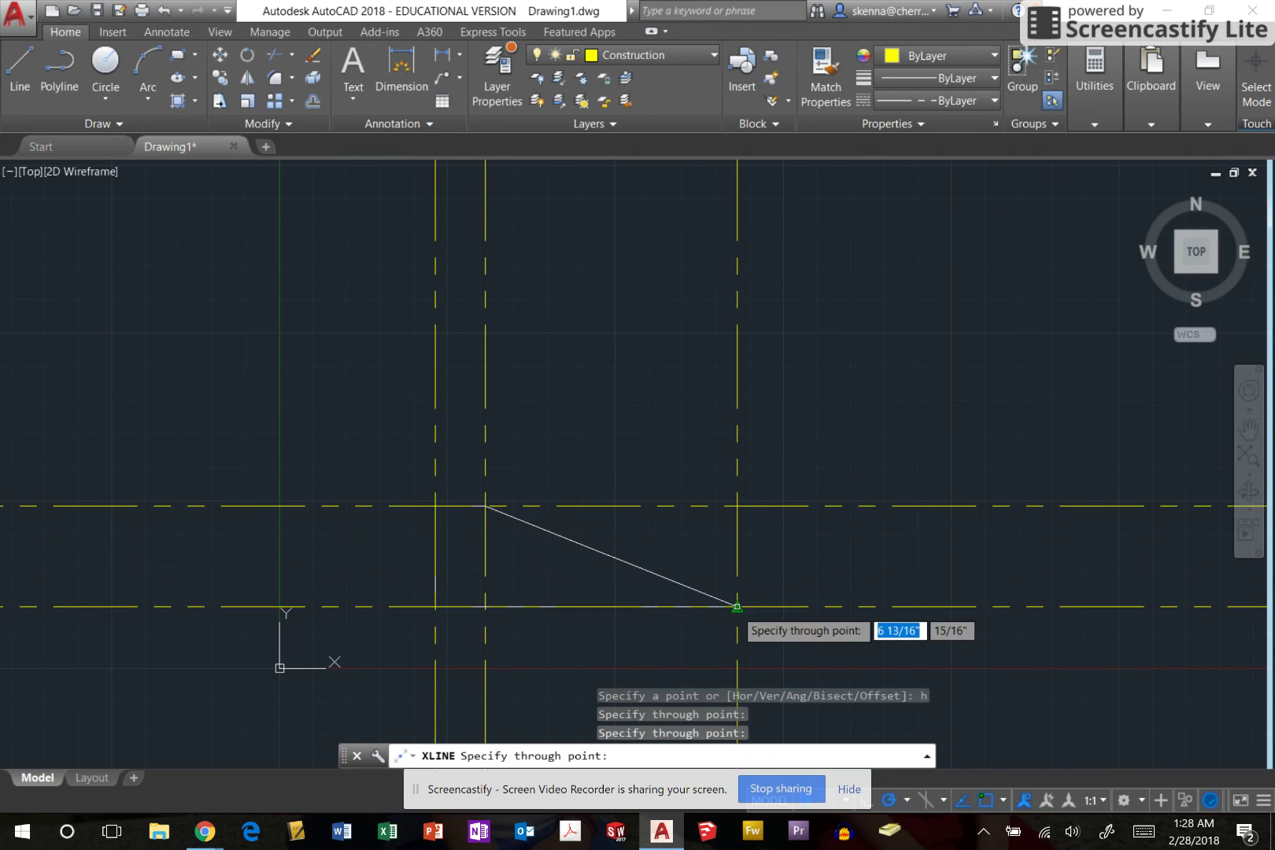
key("Escape")
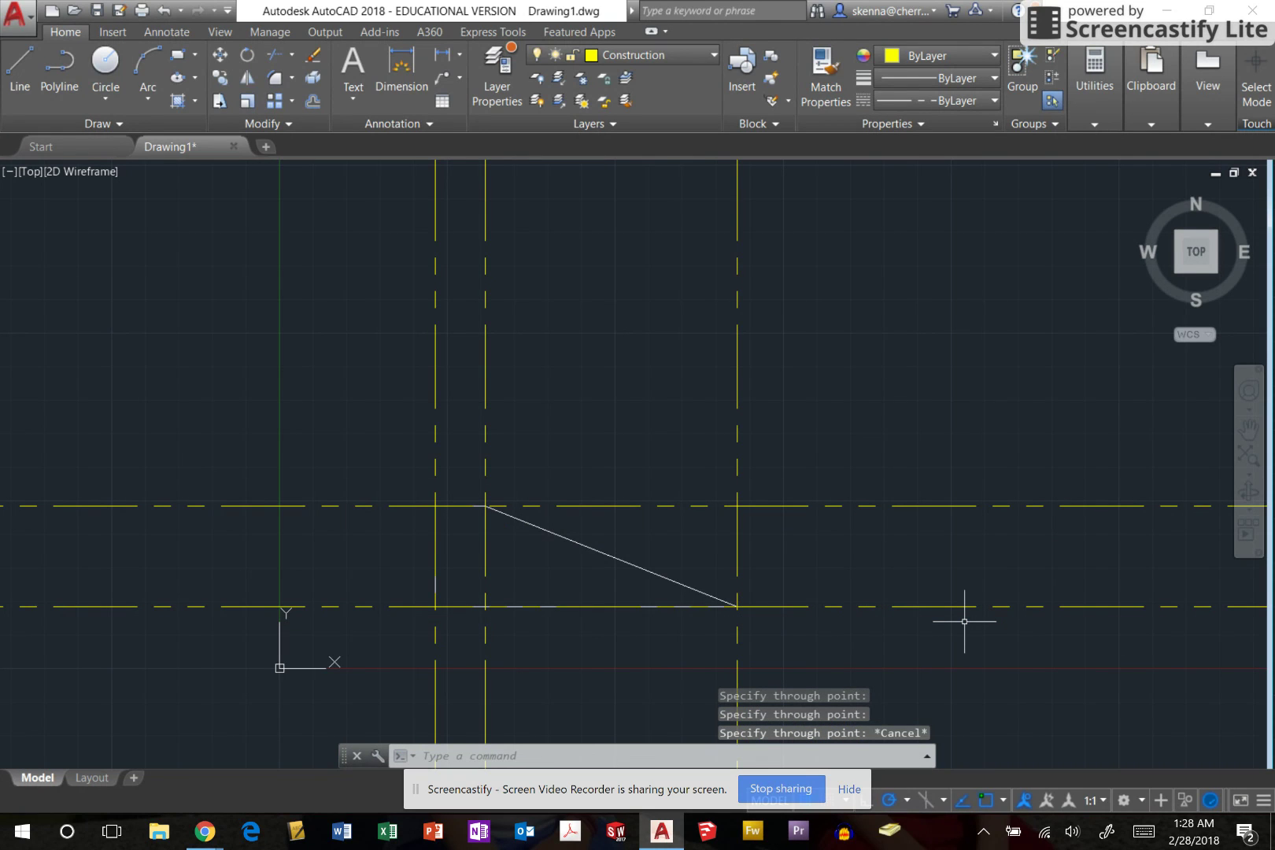
mouse_move(859, 476)
middle_mouse_down()
mouse_move(703, 495)
mouse_move(680, 520)
middle_mouse_up()
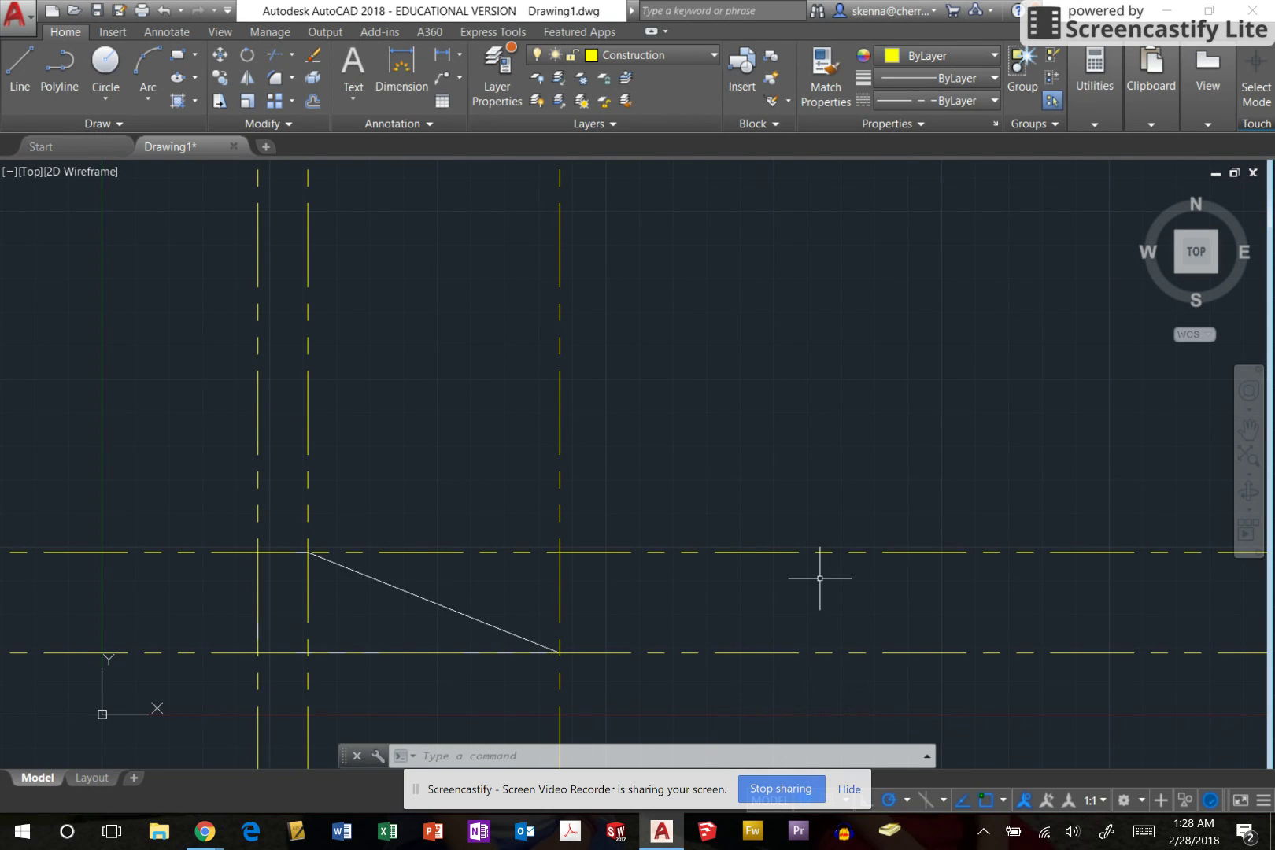
Offset the upper horizontal construction line 2.5 upward and the rightmost vertical one 2.5 right.
left_click(313, 101)
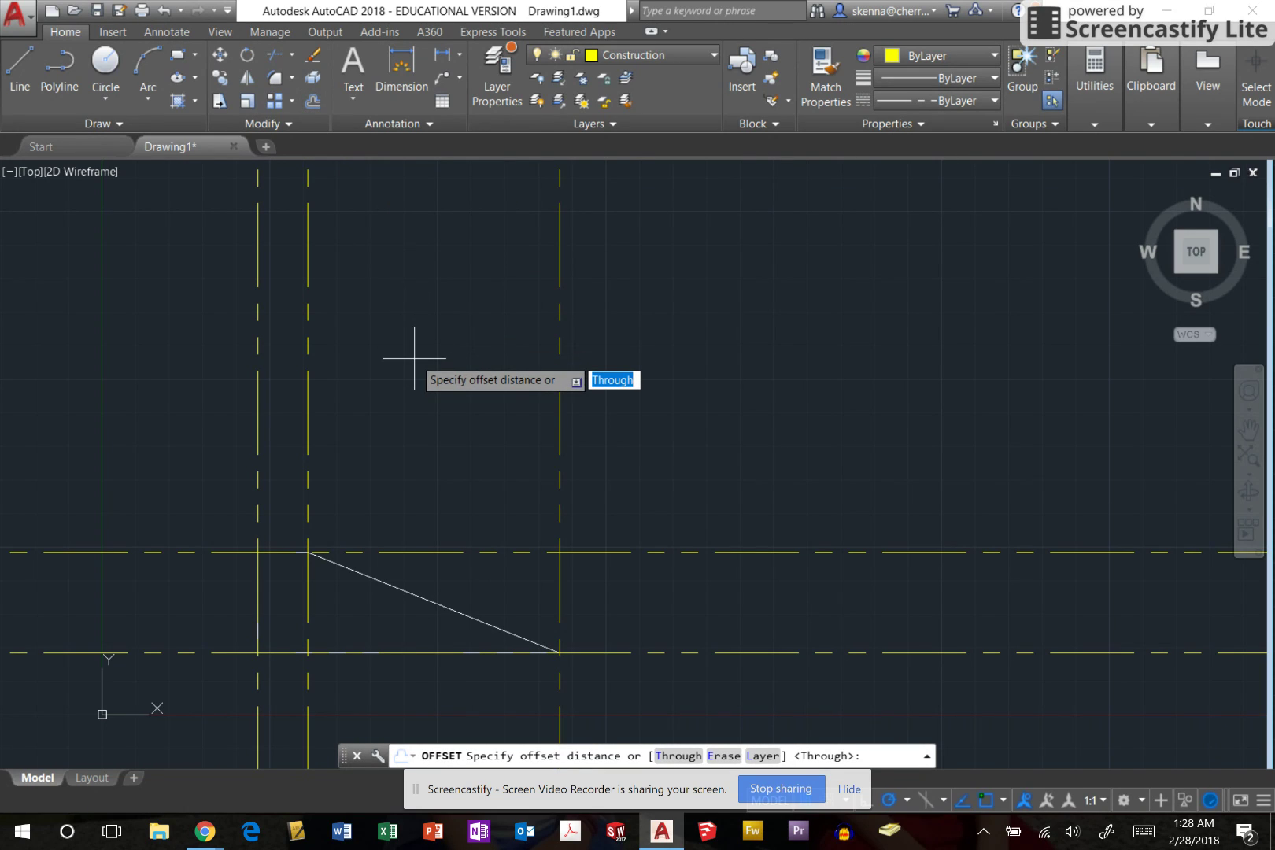
type("2.5")
key("Return")
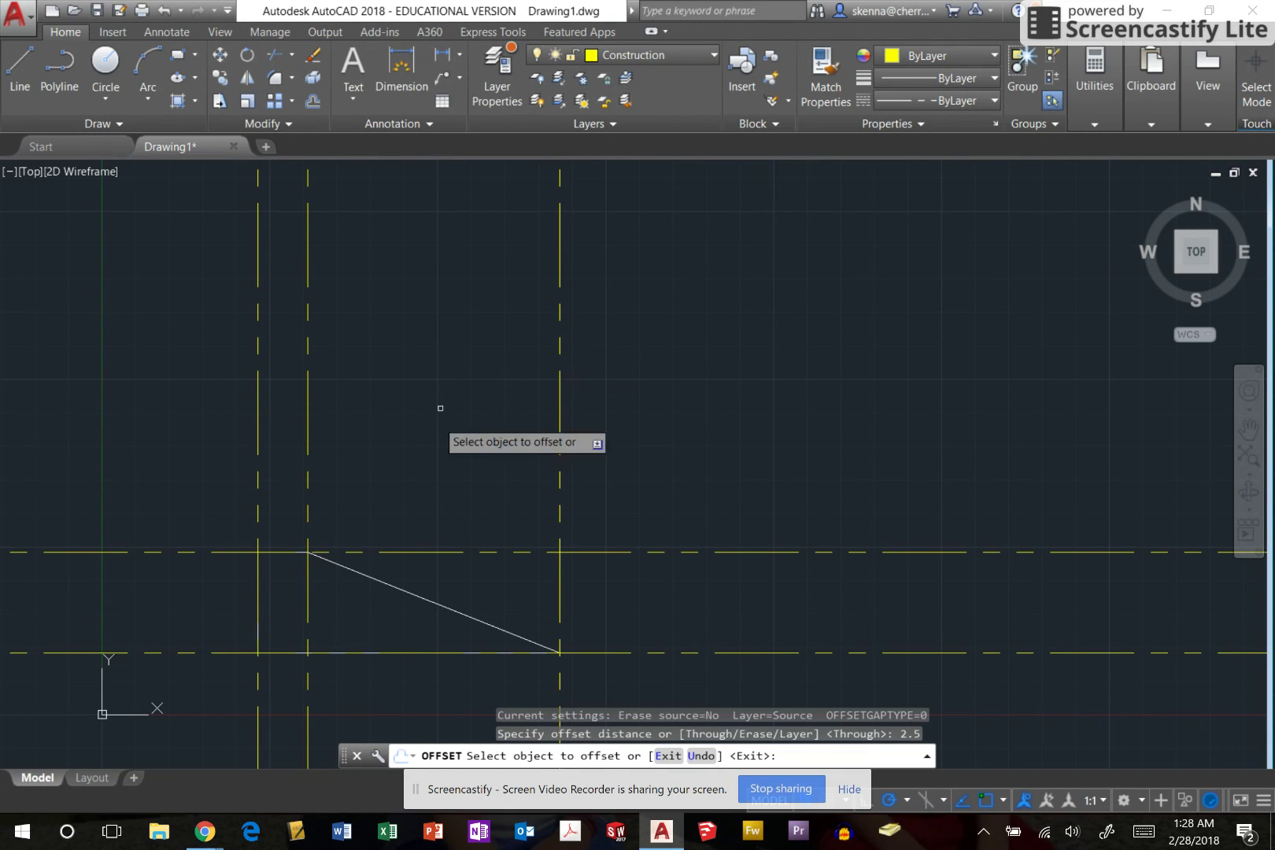
left_click(454, 553)
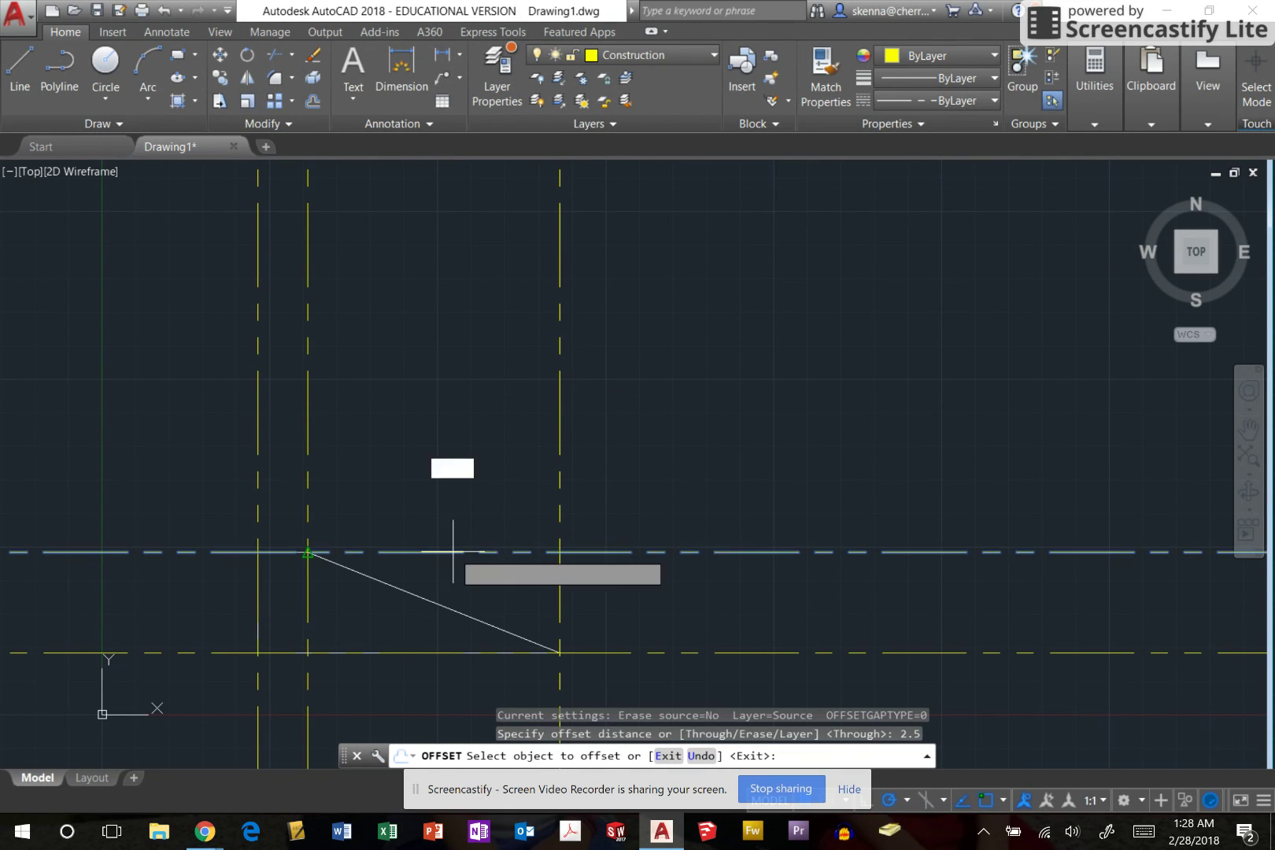
left_click(462, 468)
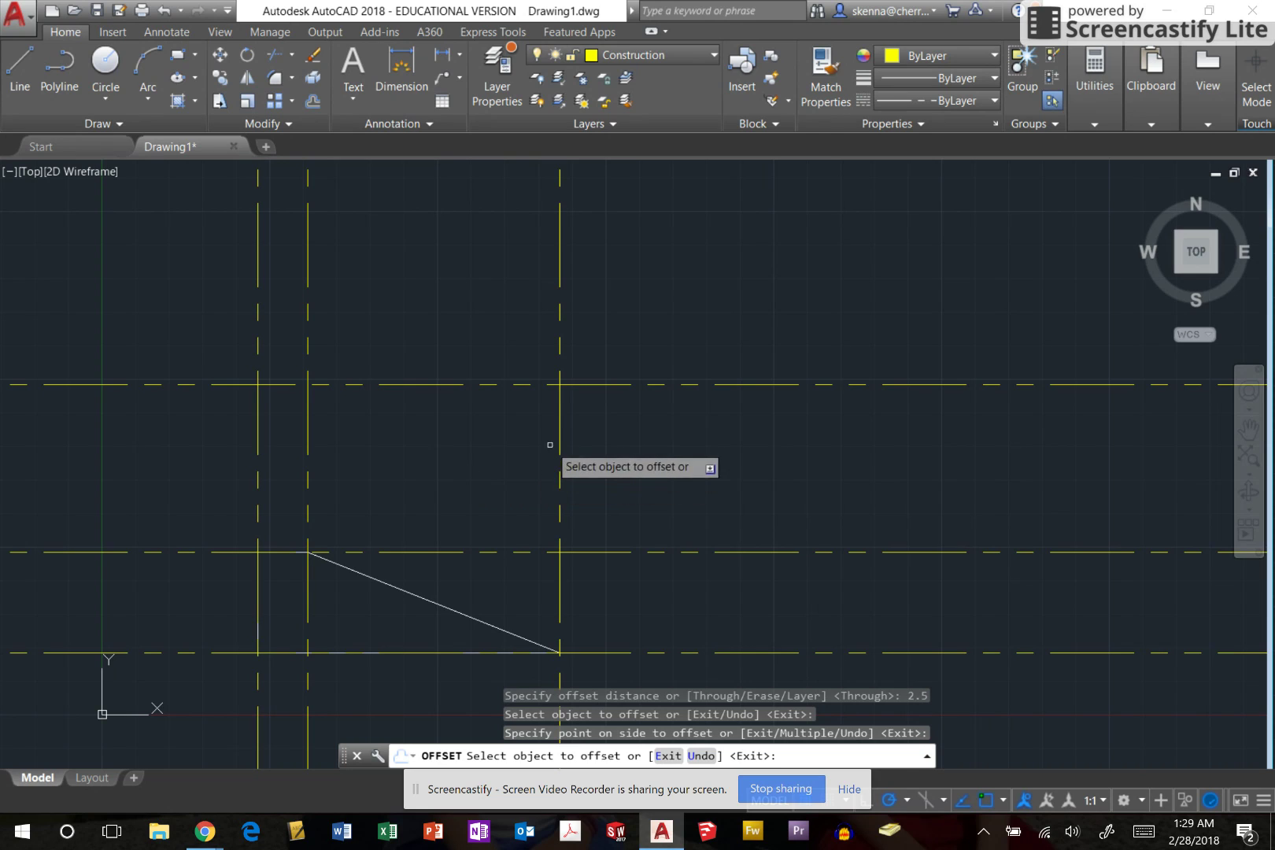
left_click(560, 422)
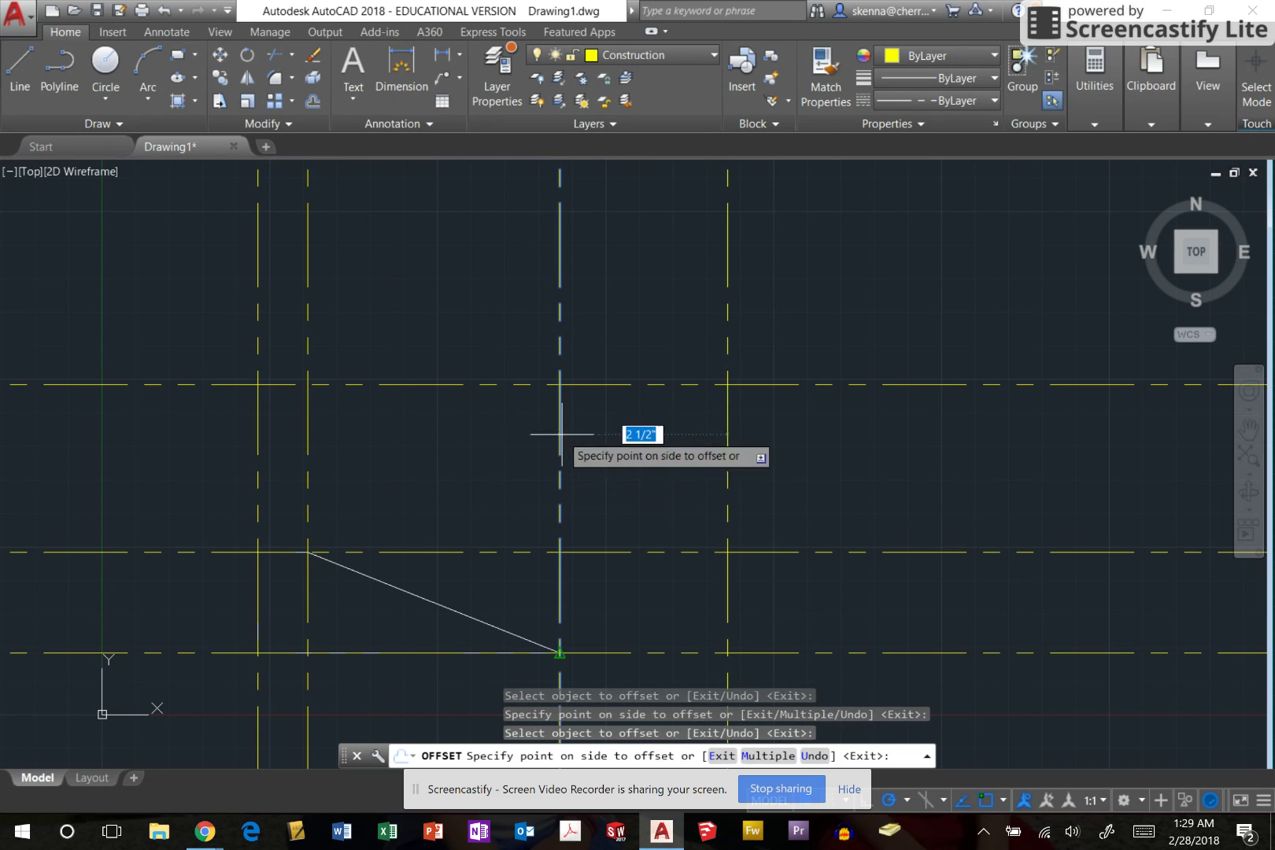
left_click(785, 468)
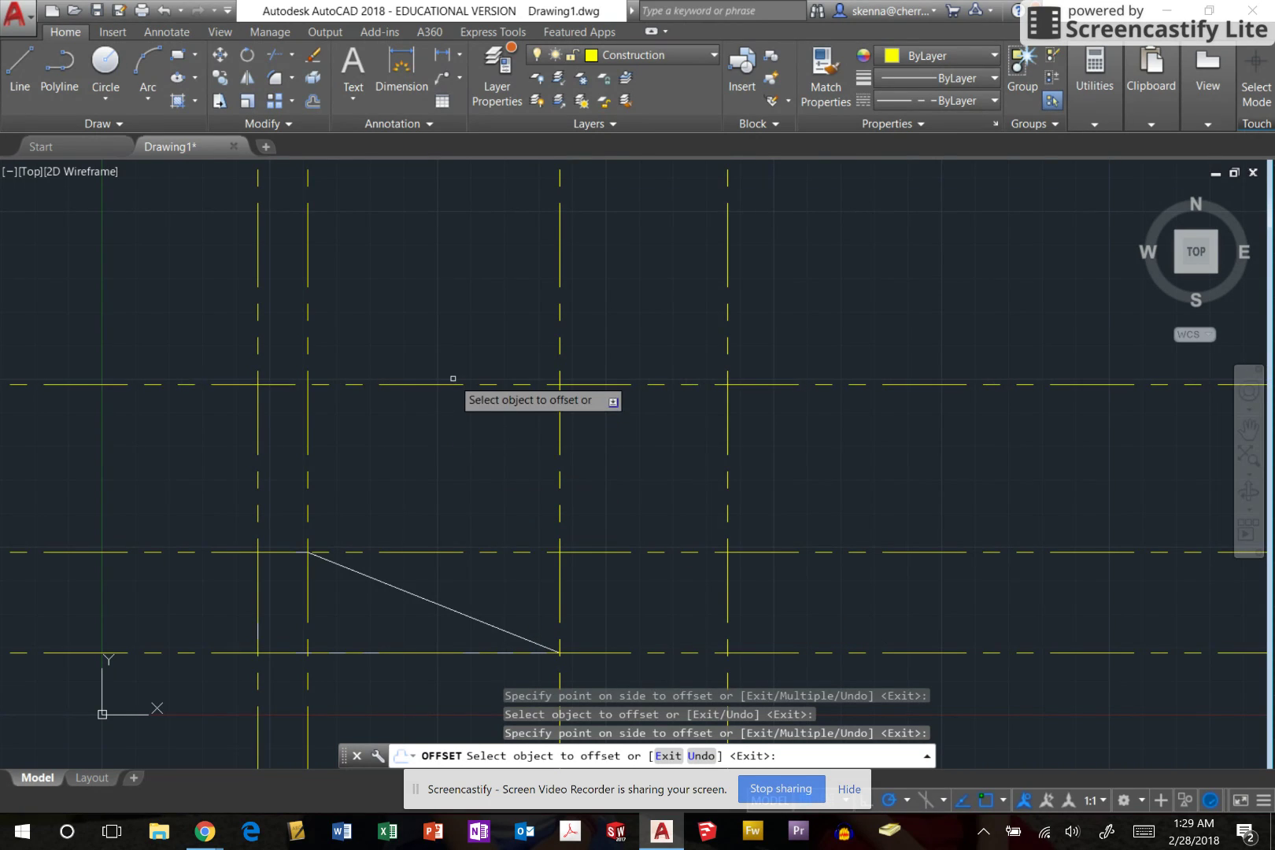
key("Escape")
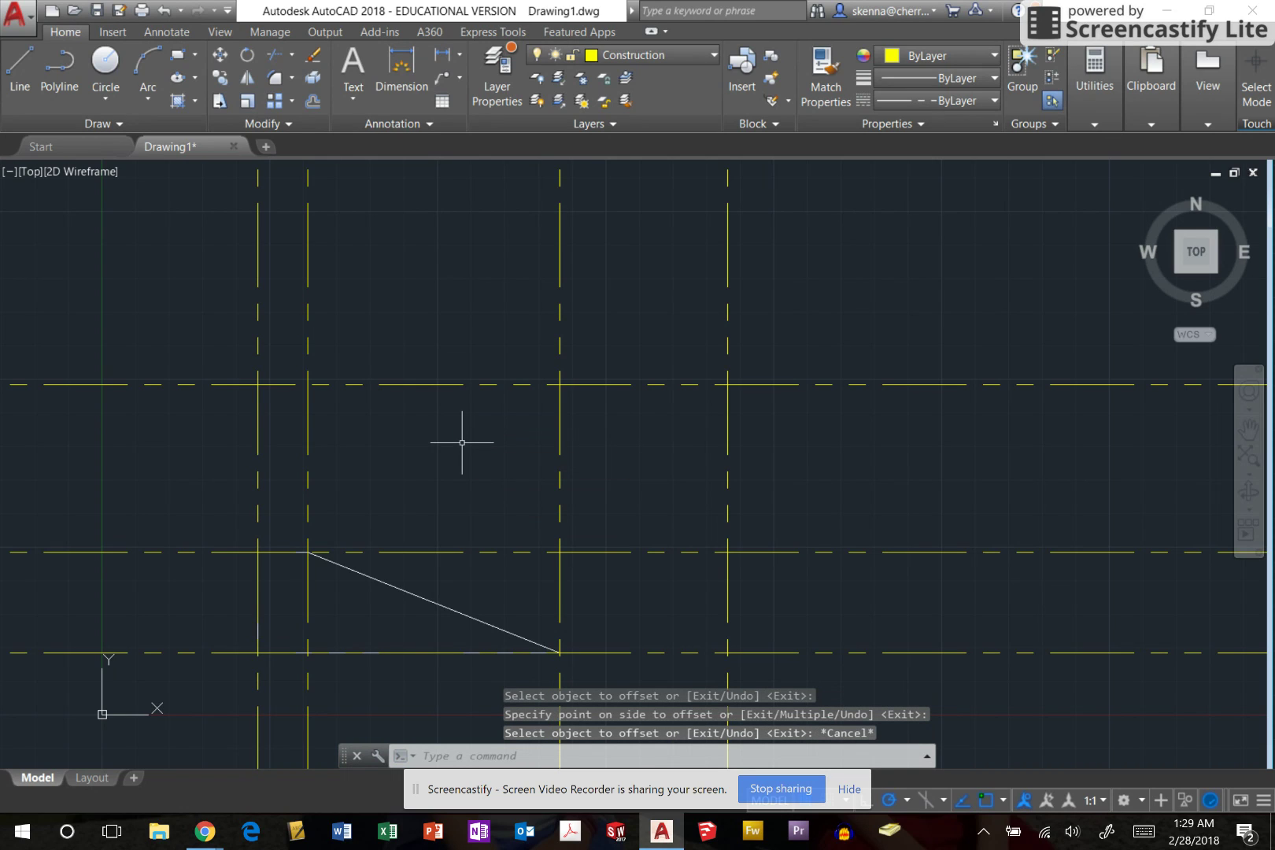
Offset the upper horizontal line 1.5 upward and the right-hand vertical line 1.5 right.
left_click(313, 102)
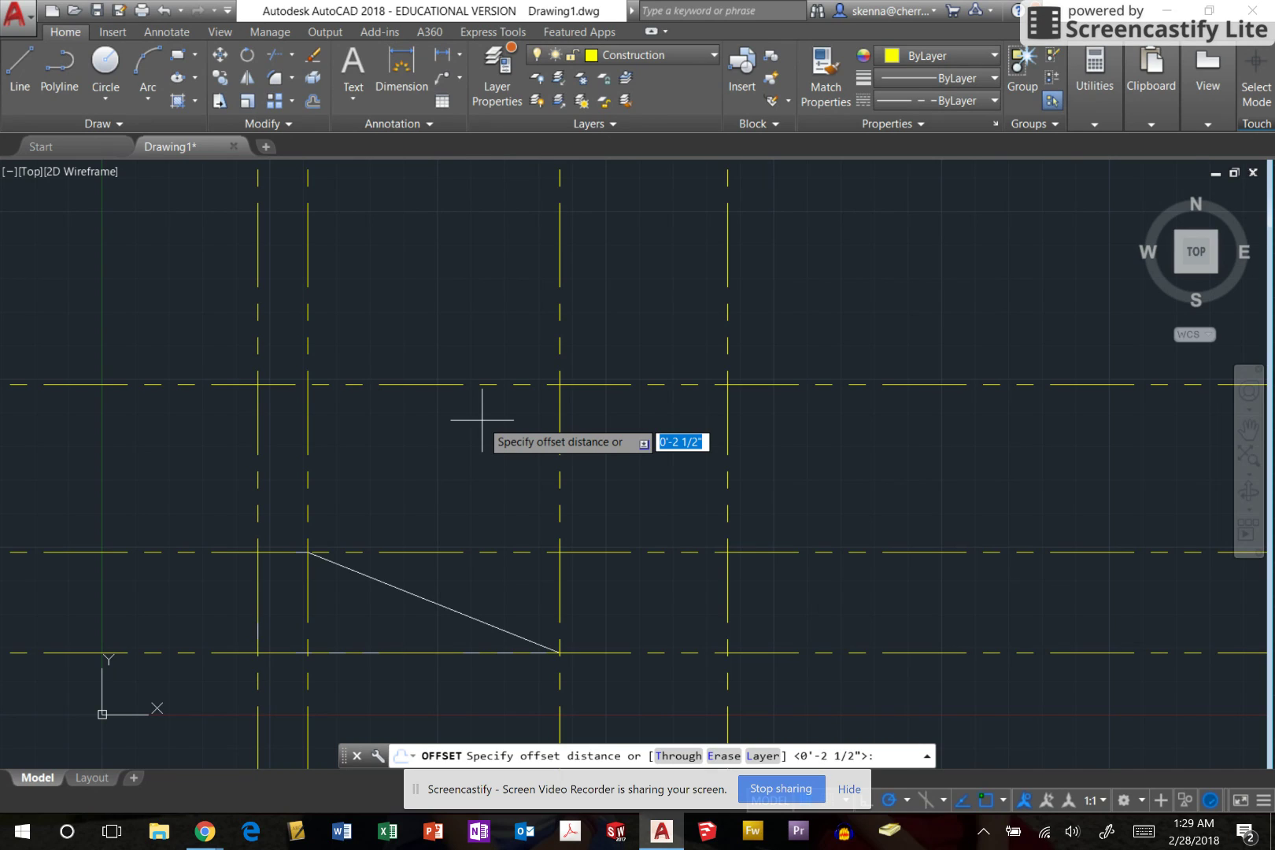
type("1.5")
key("Return")
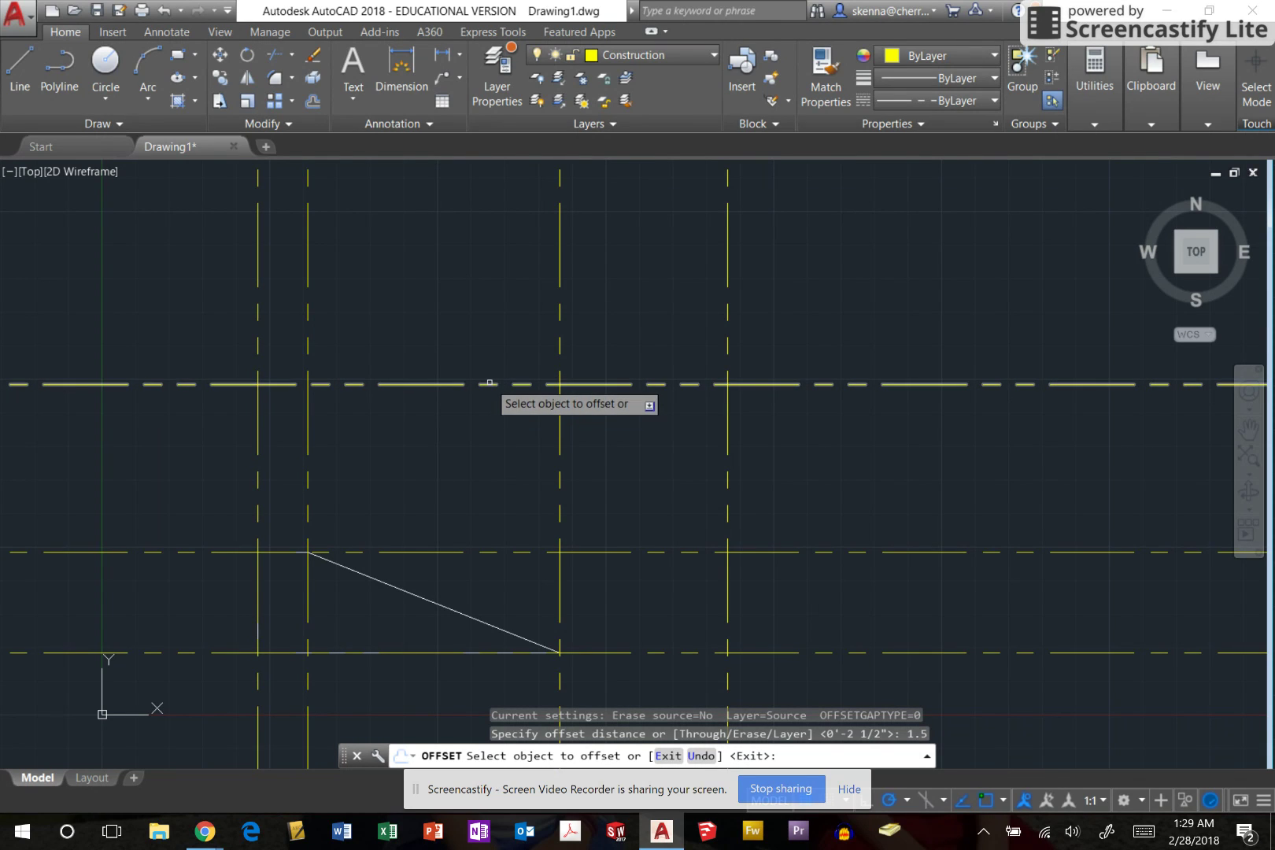
left_click(490, 382)
left_click(496, 318)
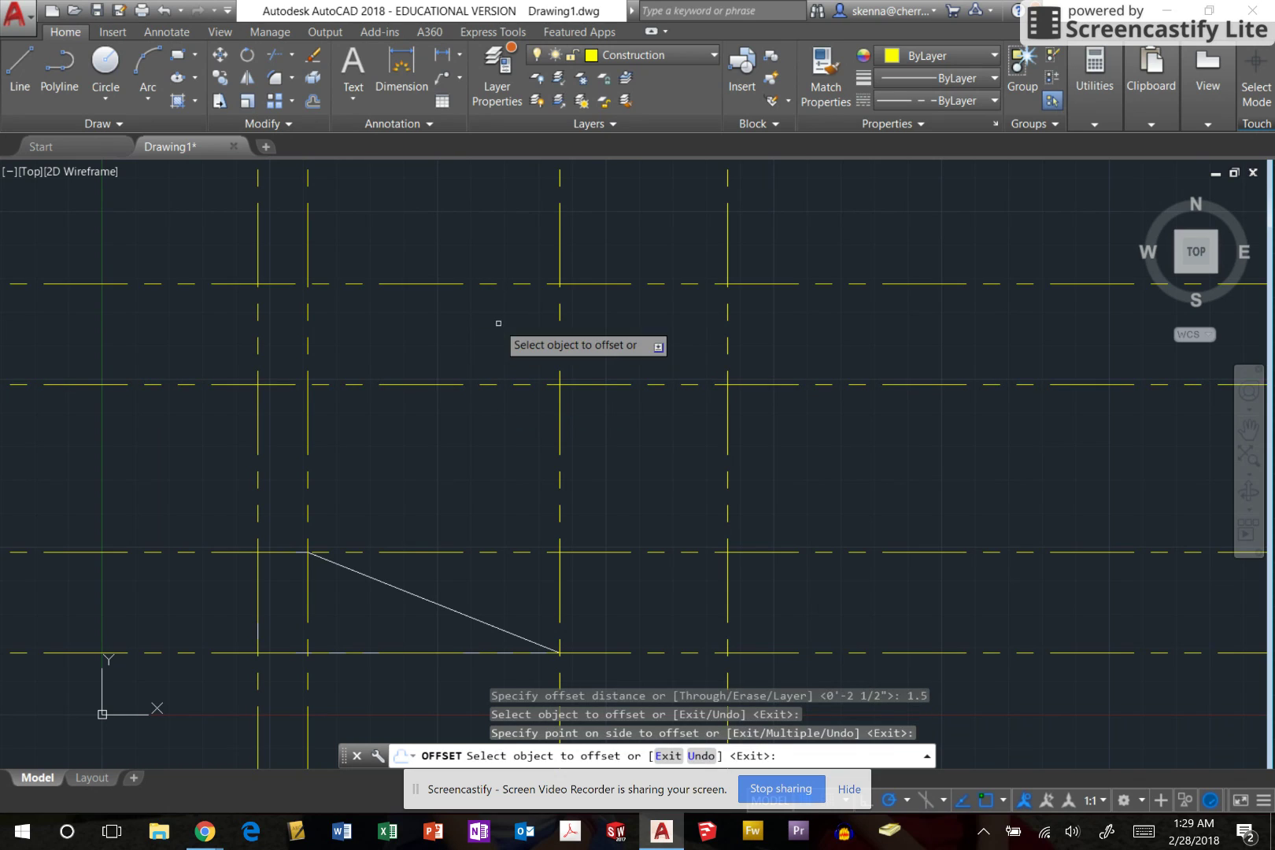
left_click(727, 445)
left_click(980, 472)
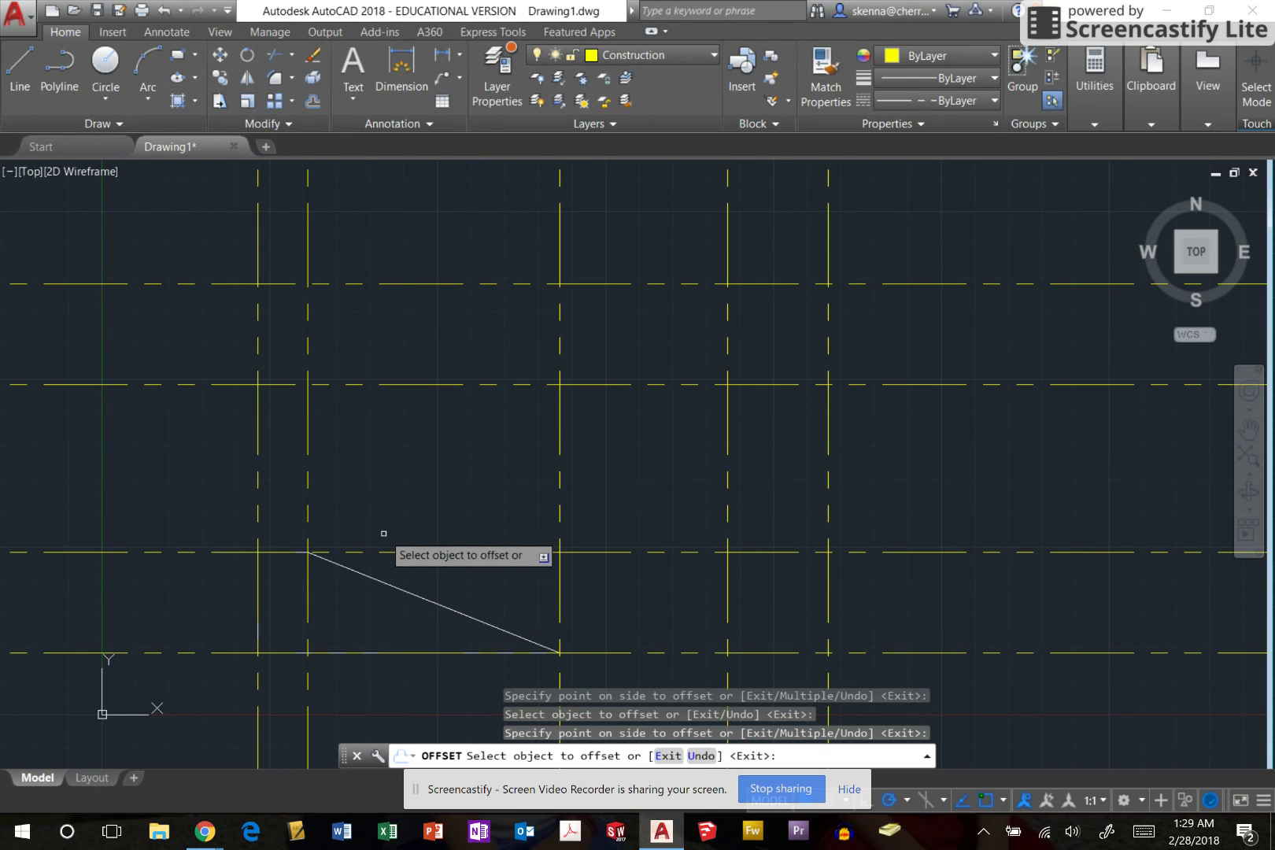
key("Escape")
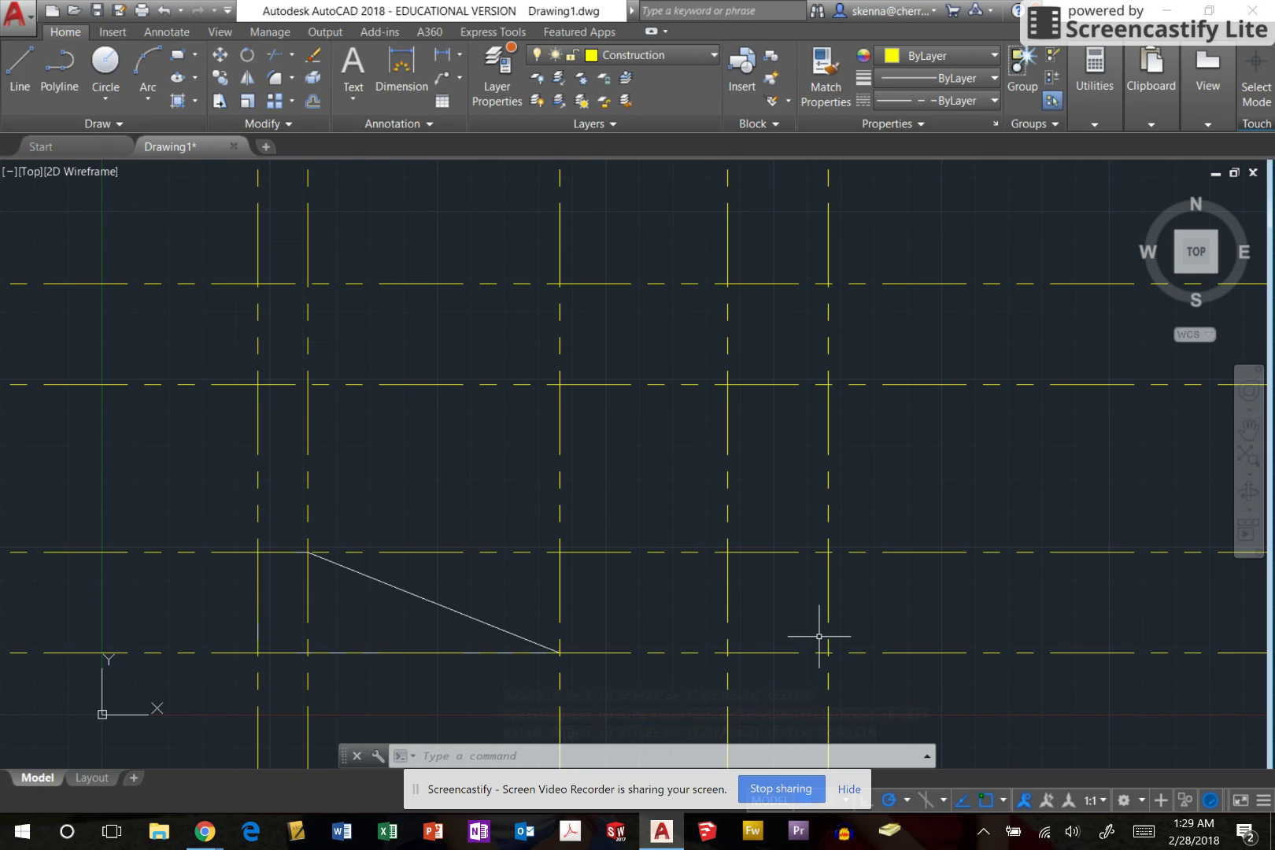
left_click(696, 55)
Make Visible current and draw the square right-side view between construction-line intersections.
left_click(656, 193)
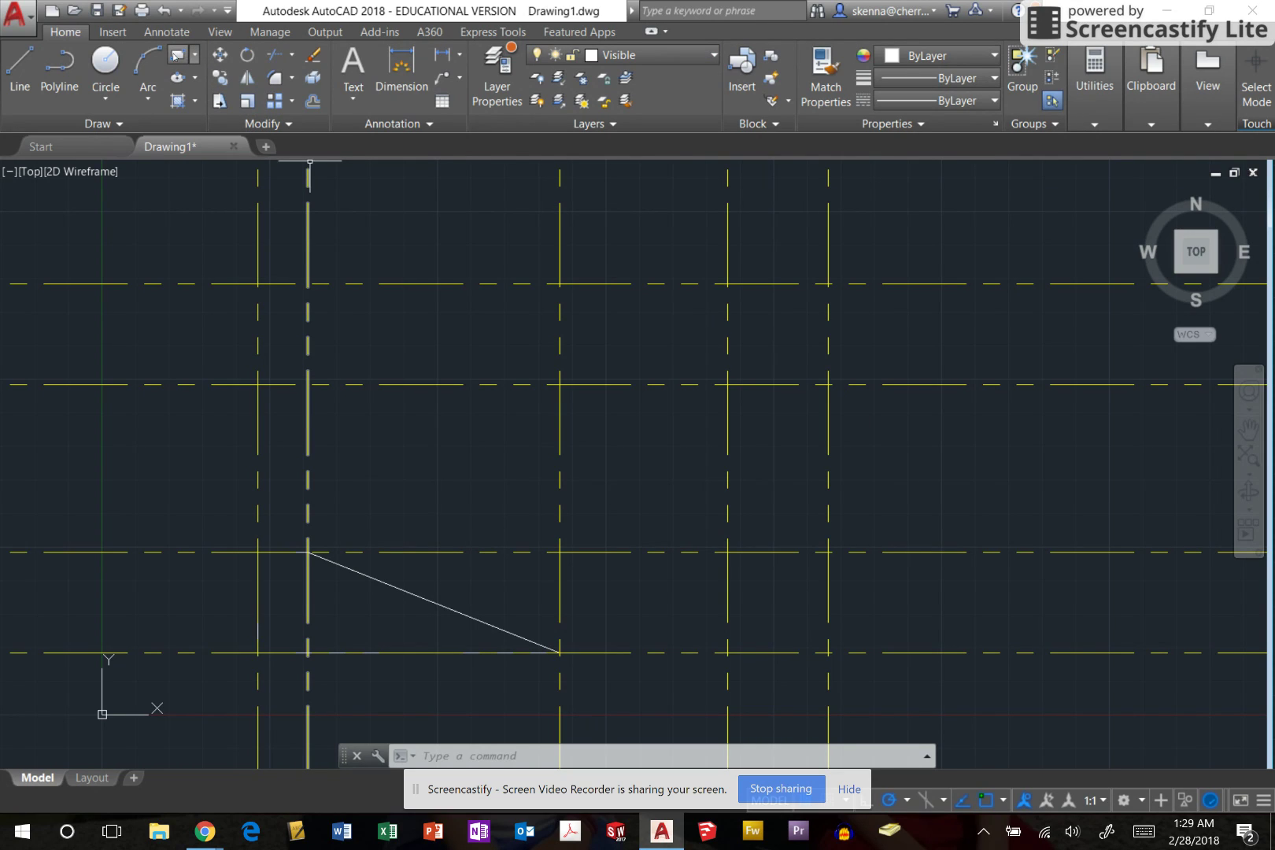
left_click(174, 56)
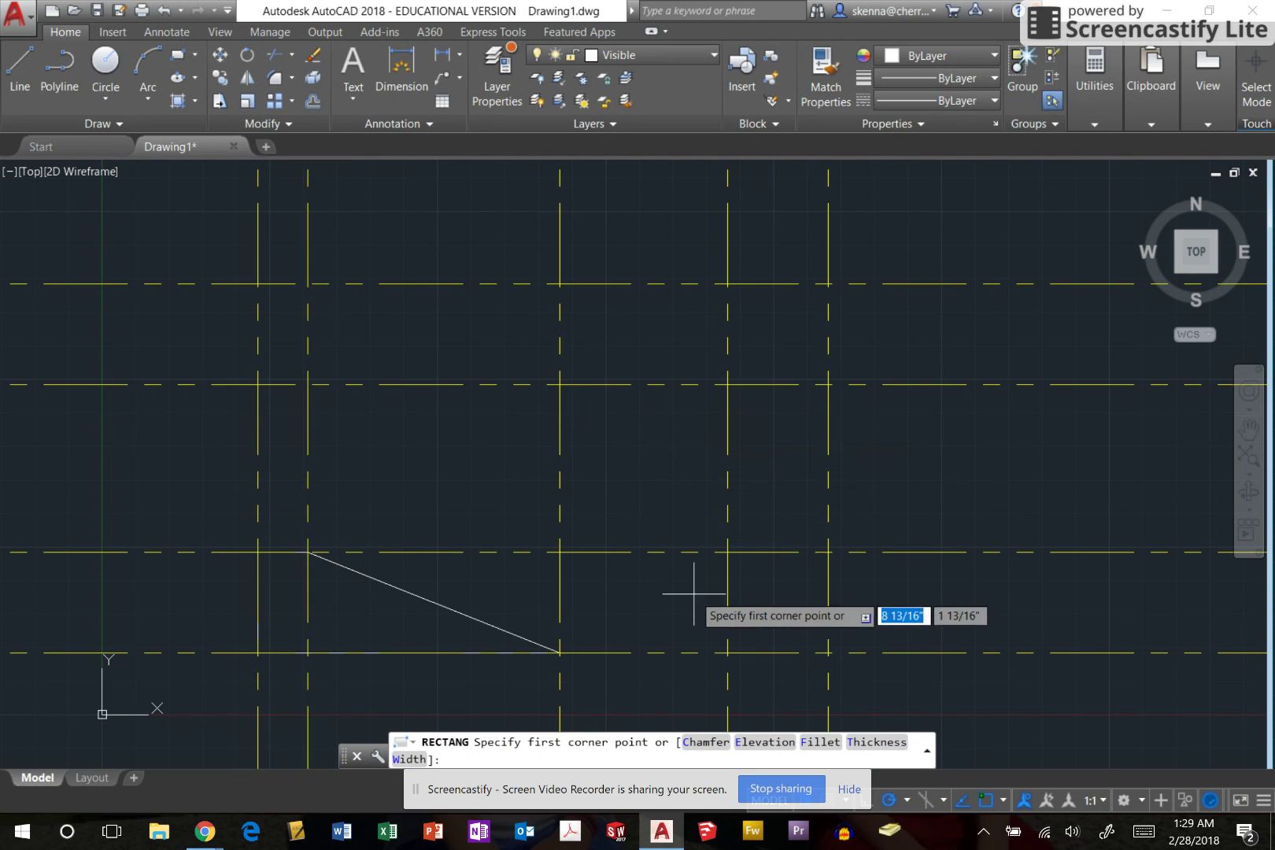
left_click(727, 652)
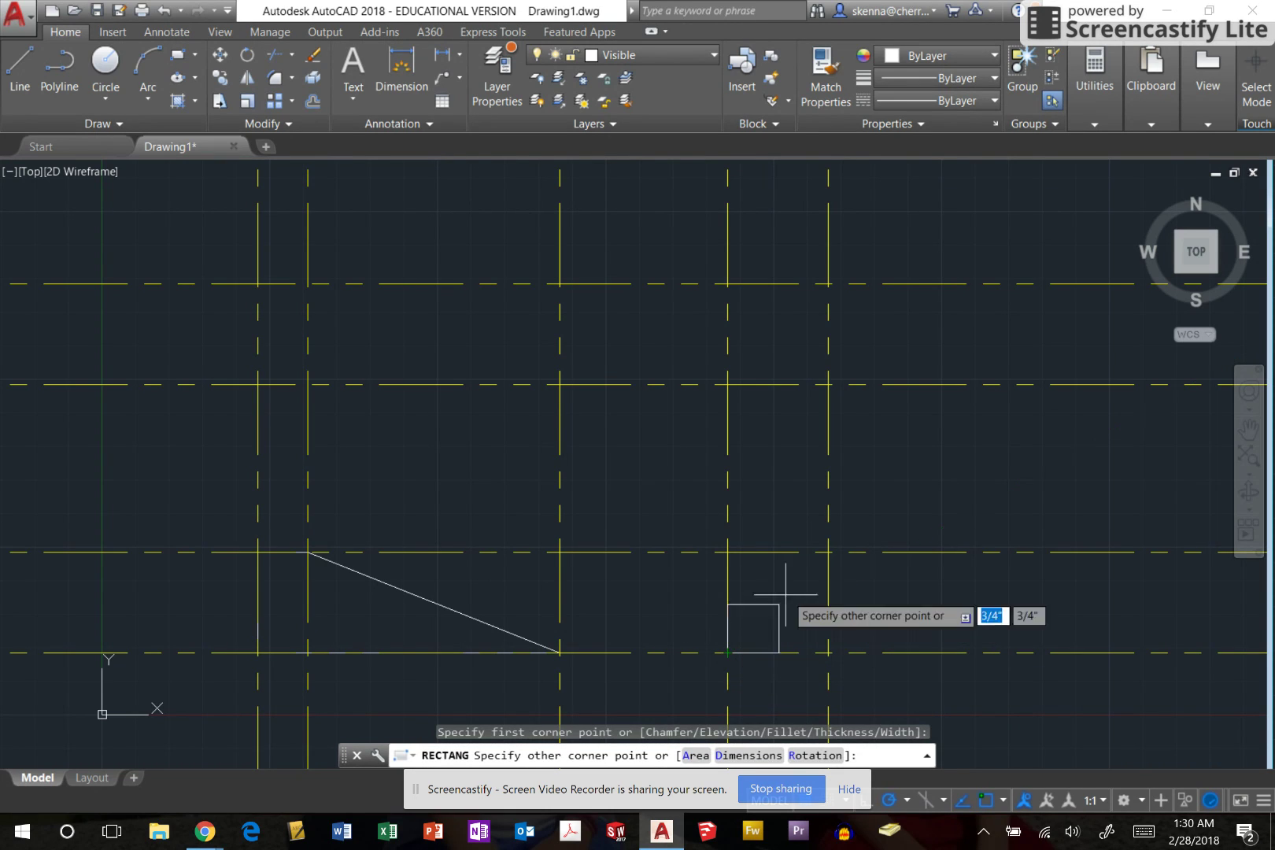
left_click(828, 551)
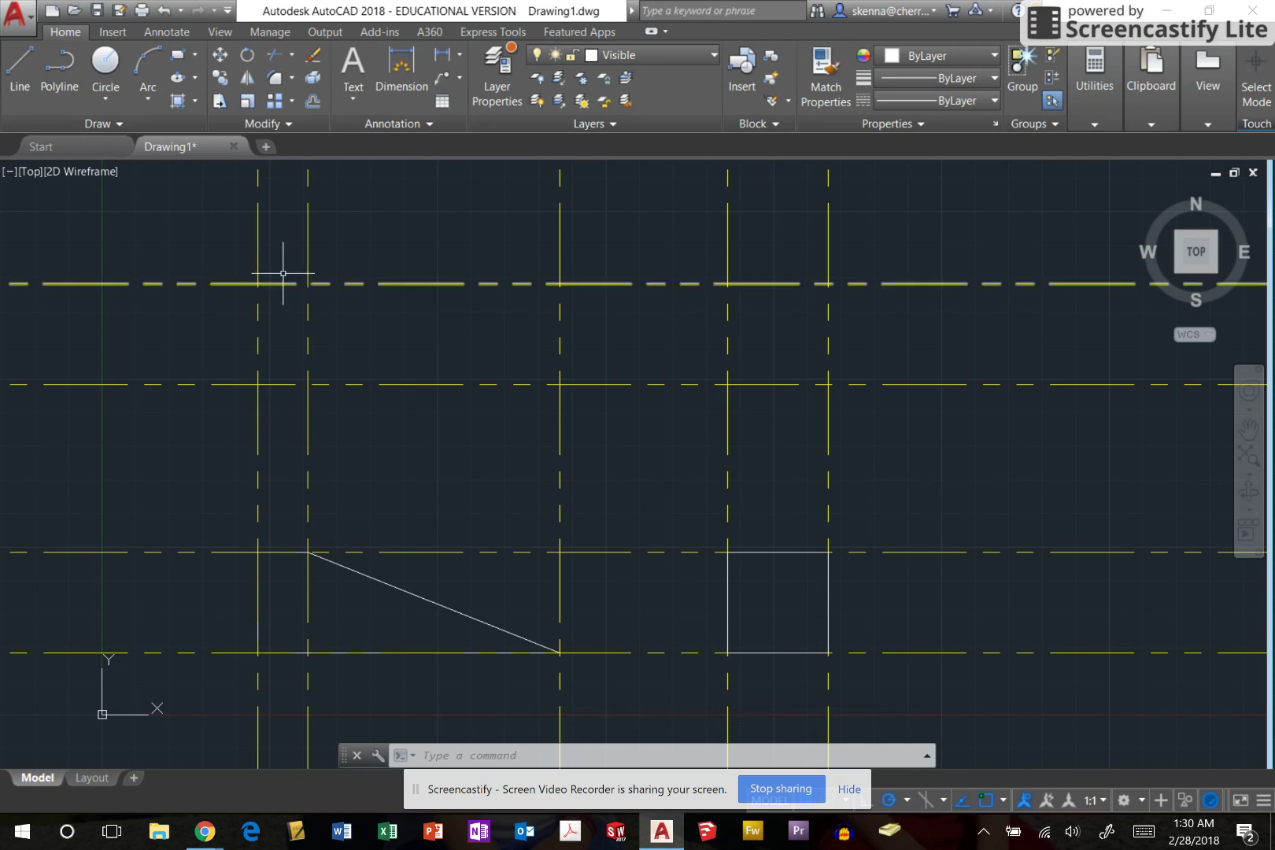
Draw the 4 1/2" × 1 1/2" top-view rectangle above the profile between intersections.
left_click(177, 56)
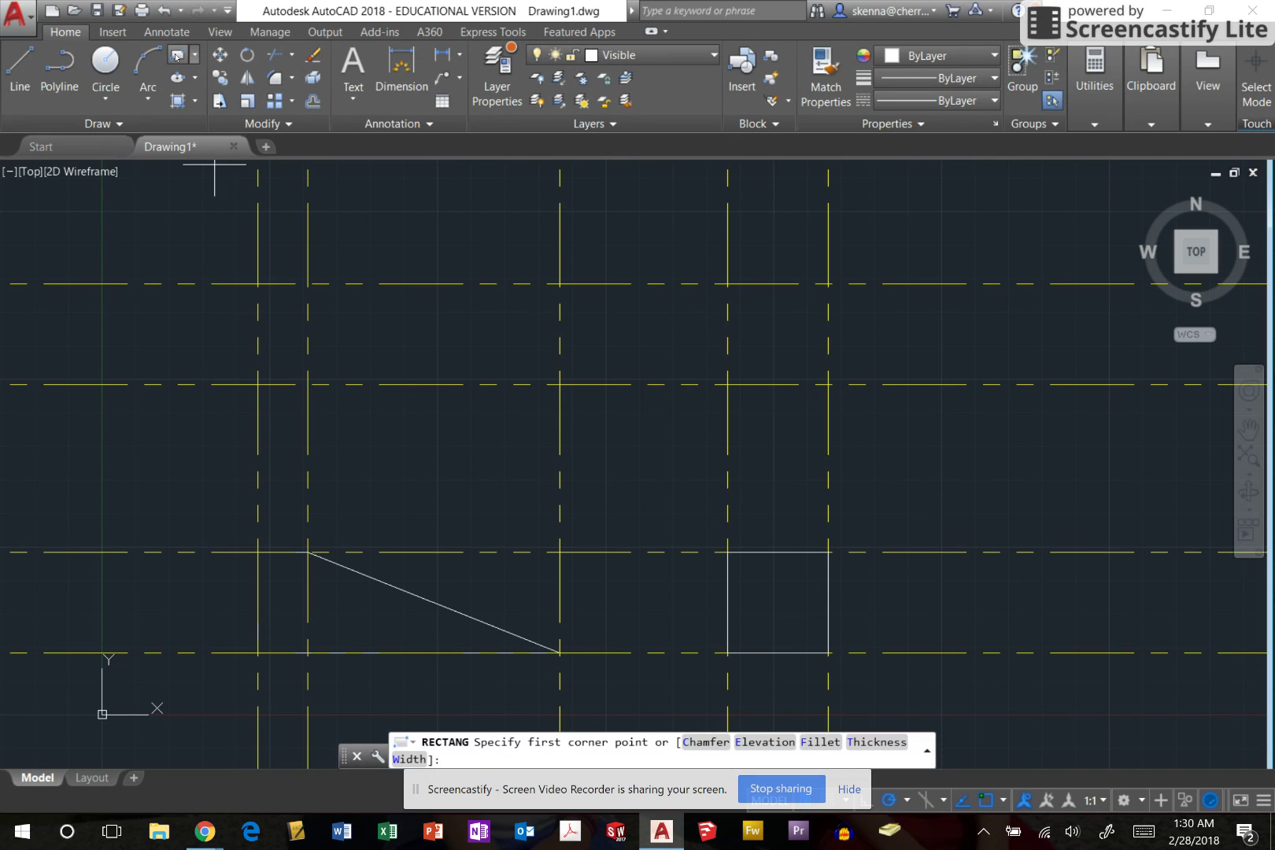
left_click(258, 384)
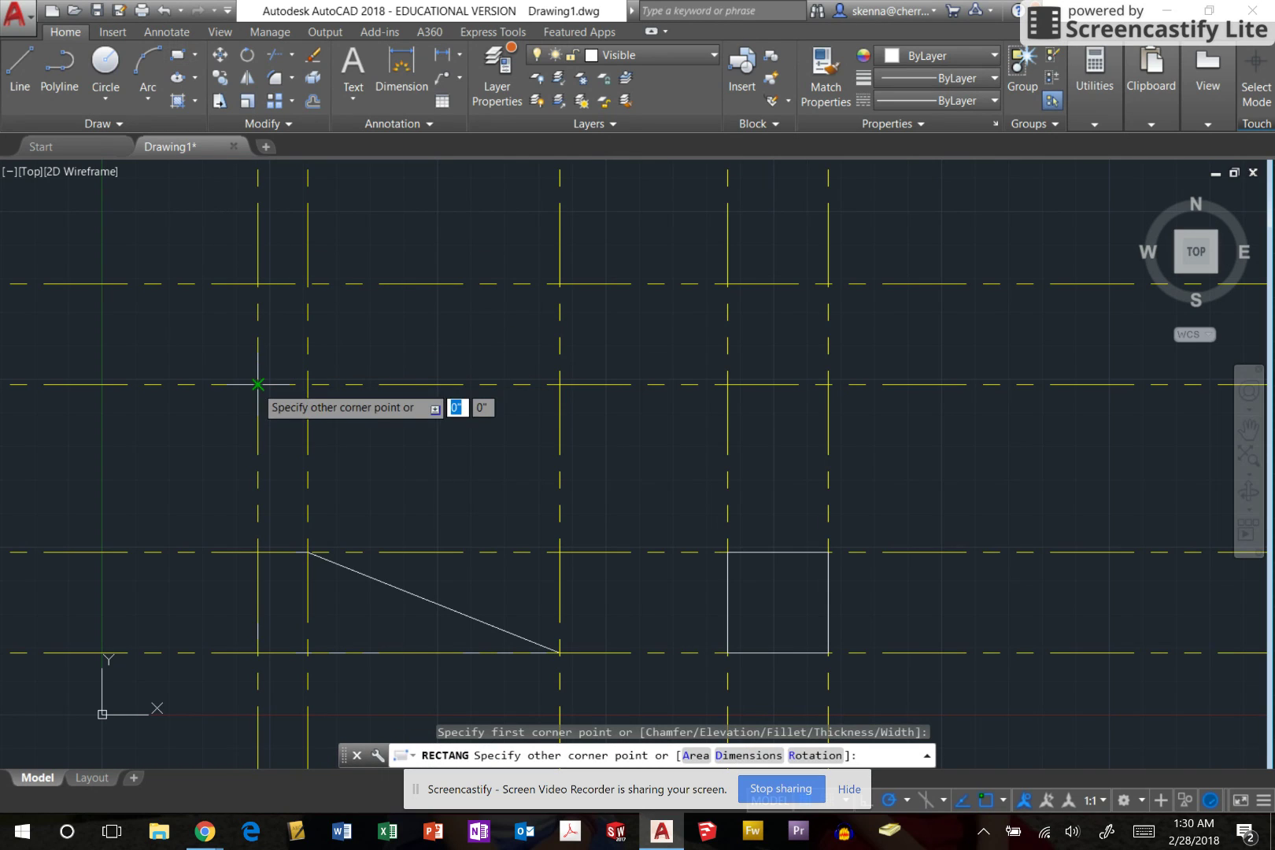
left_click(559, 284)
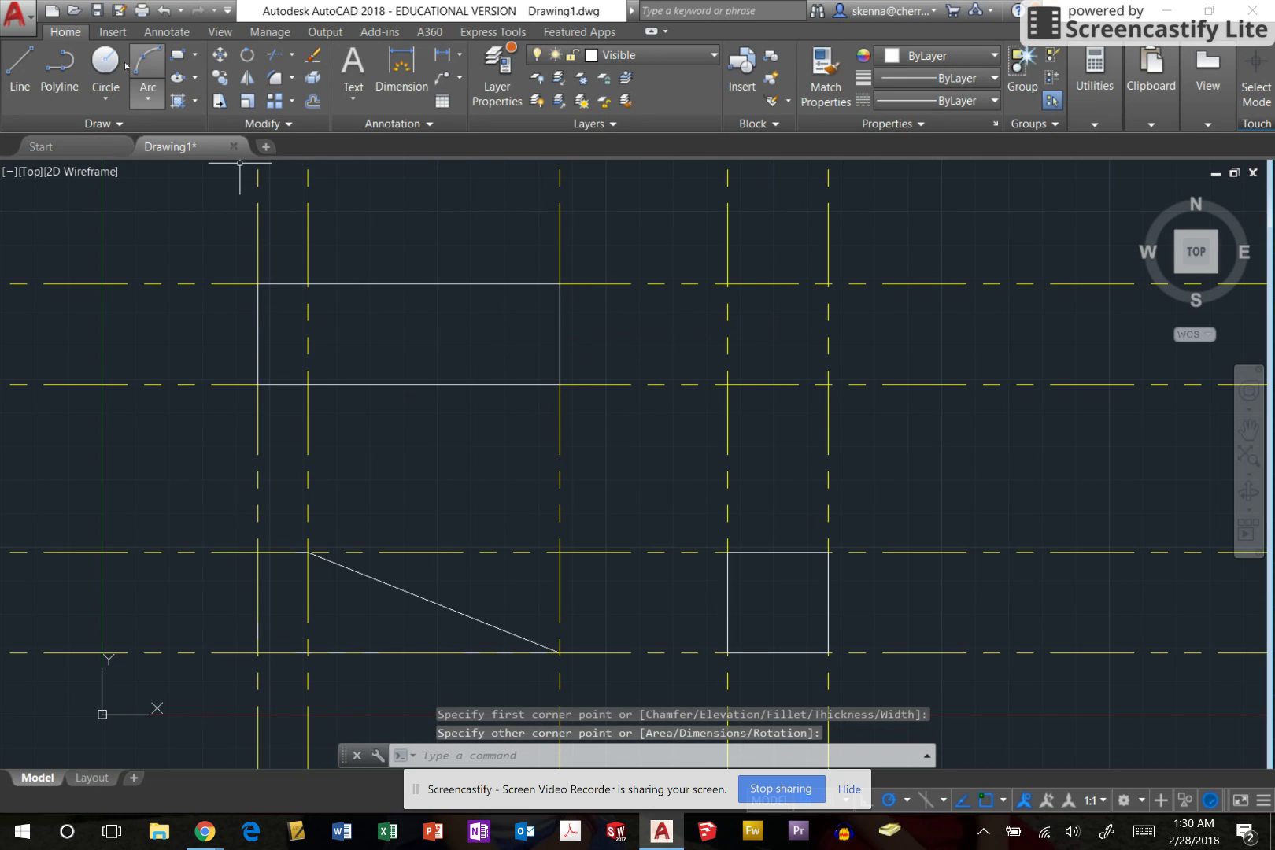
Draw a vertical line across the top-view rectangle, aligned with the top of the slope.
left_click(37, 76)
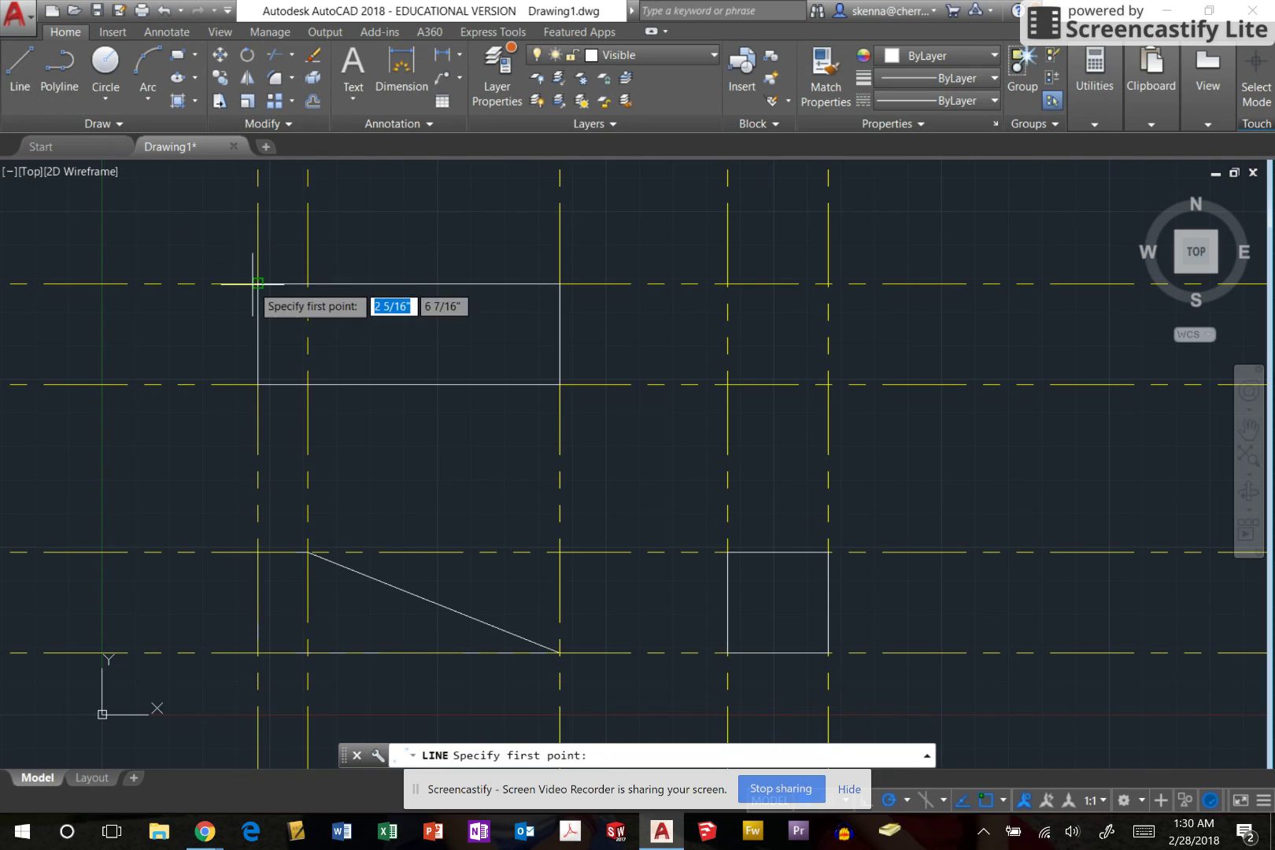
left_click(308, 284)
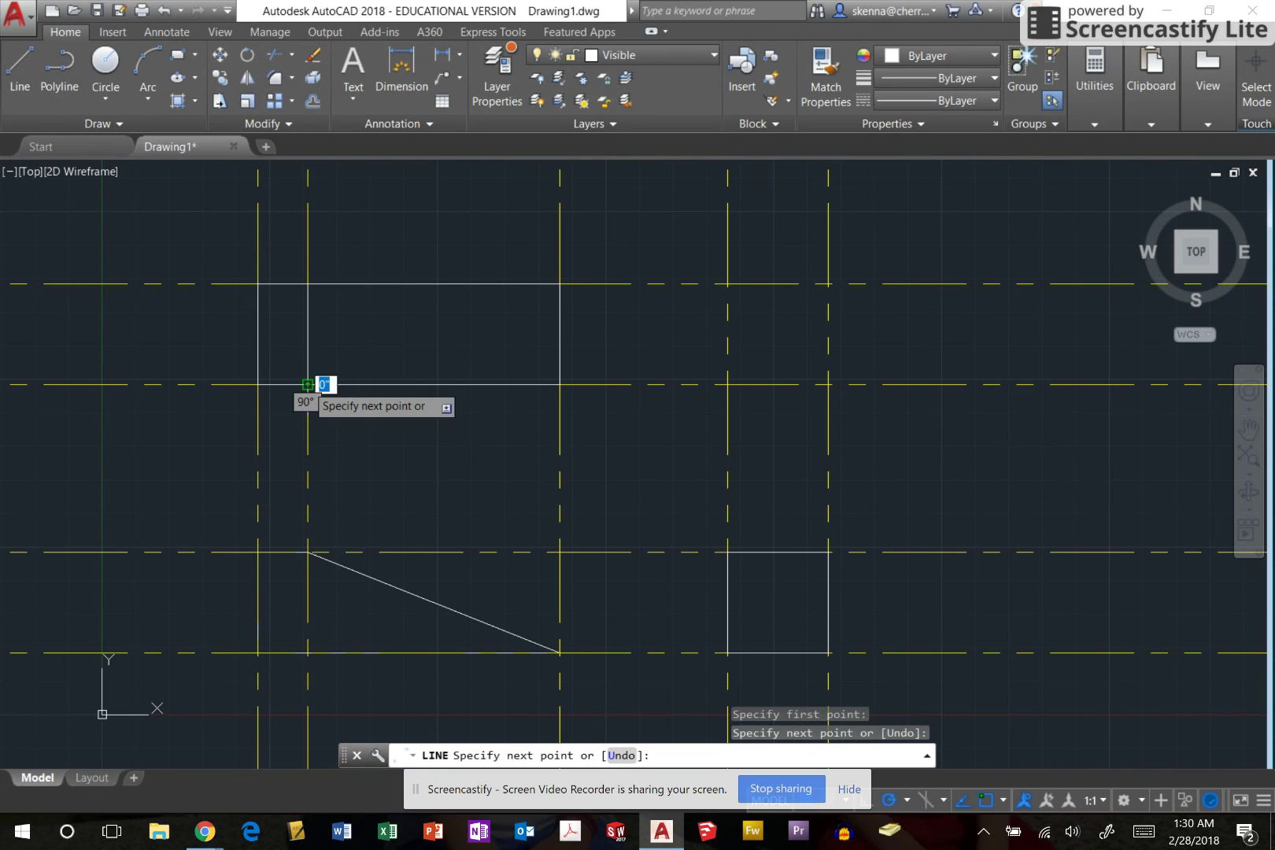
key("Escape")
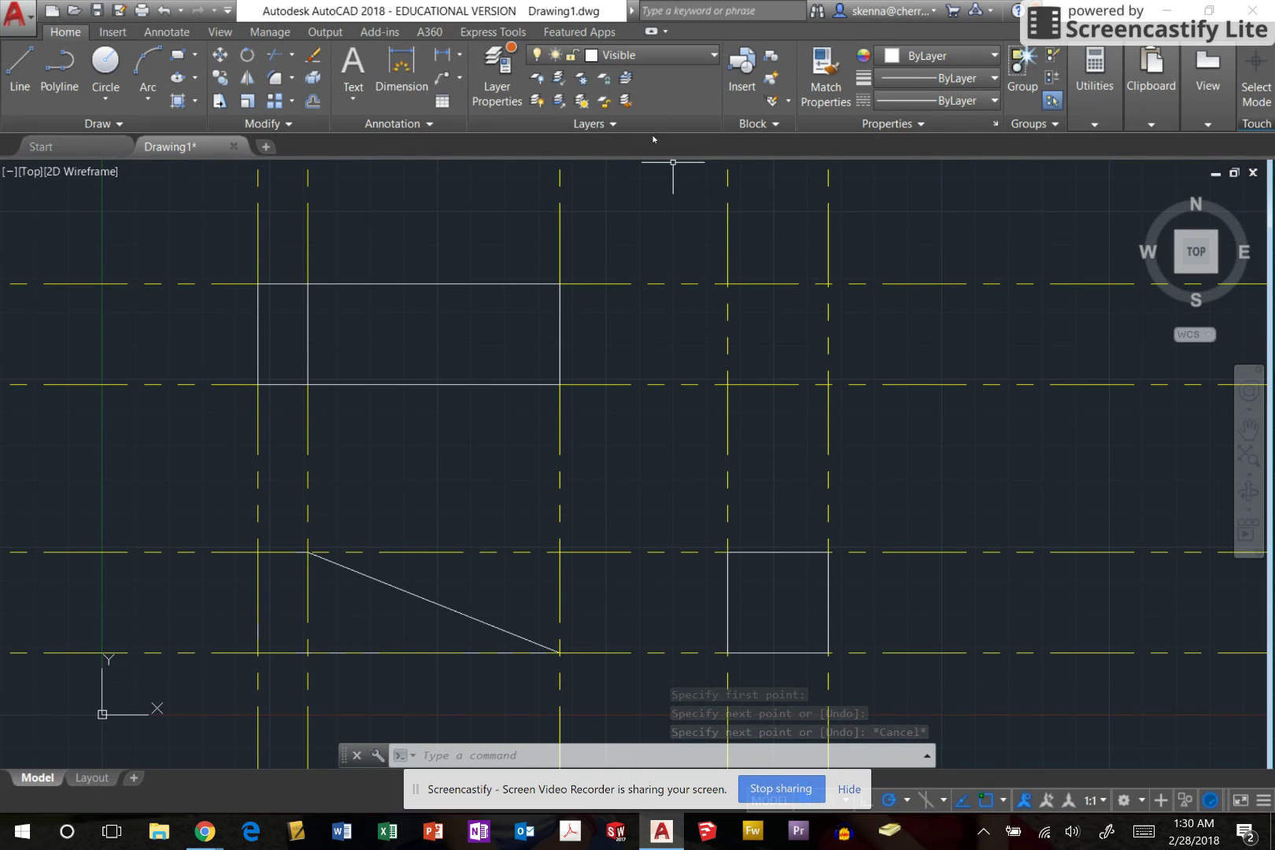
Switch off the Construction layer's lightbulb in the Layer dropdown, hiding all construction lines.
left_click(638, 57)
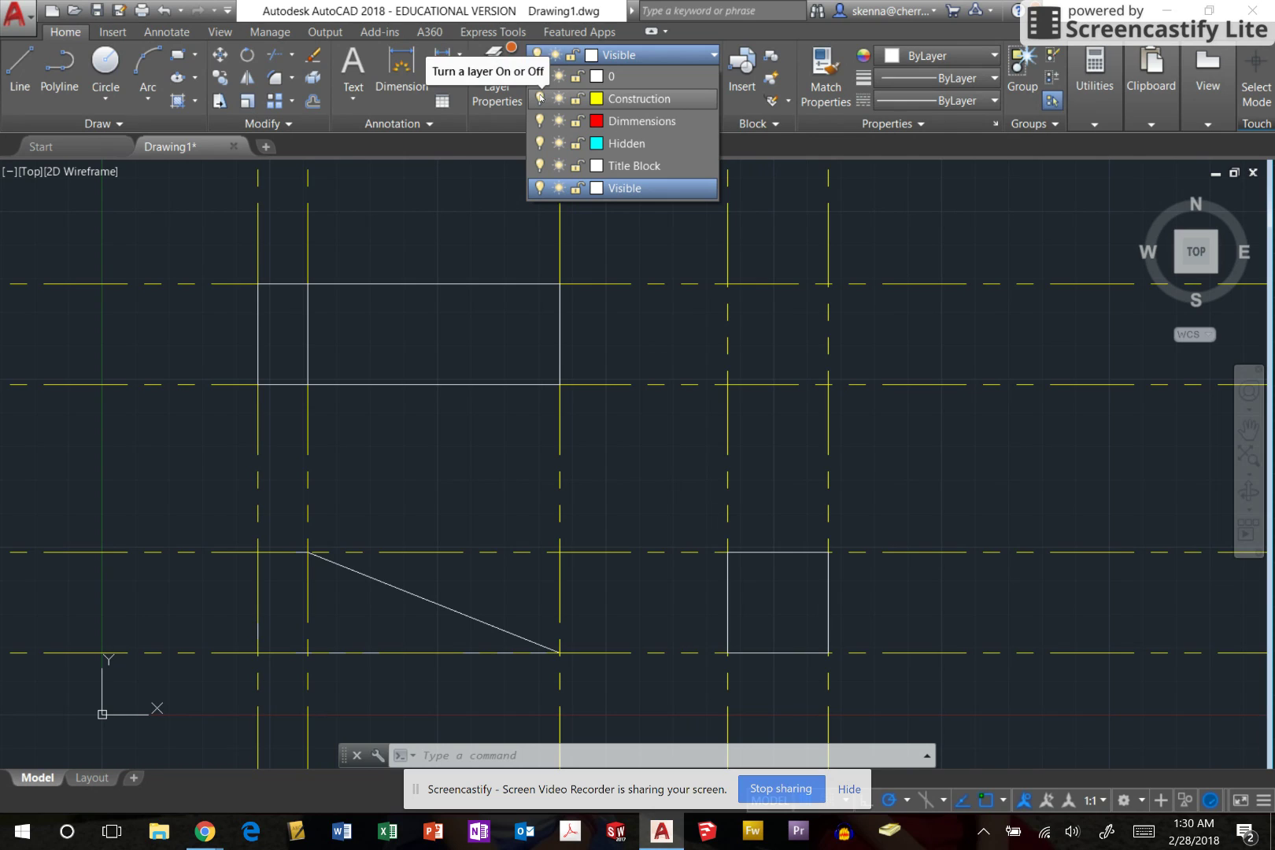
left_click(540, 98)
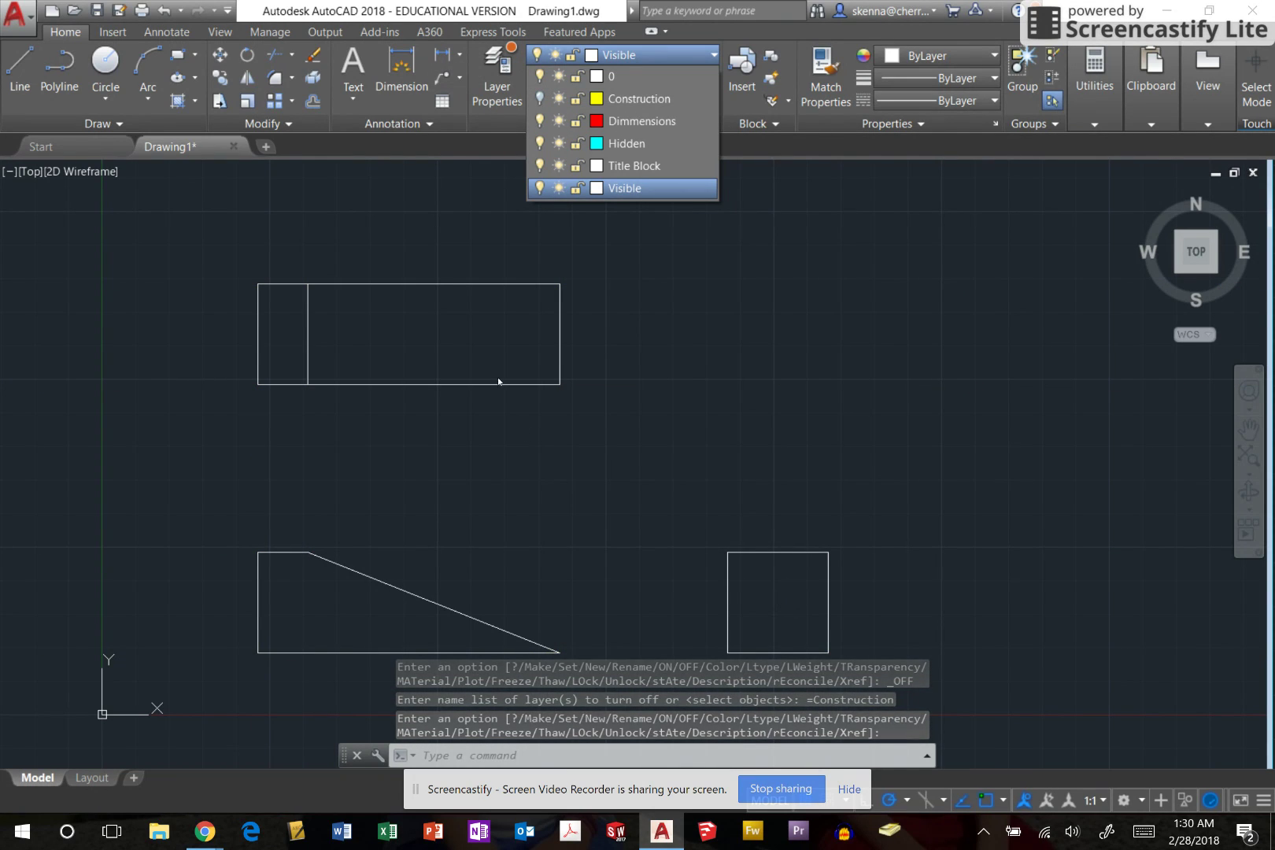
left_click(562, 429)
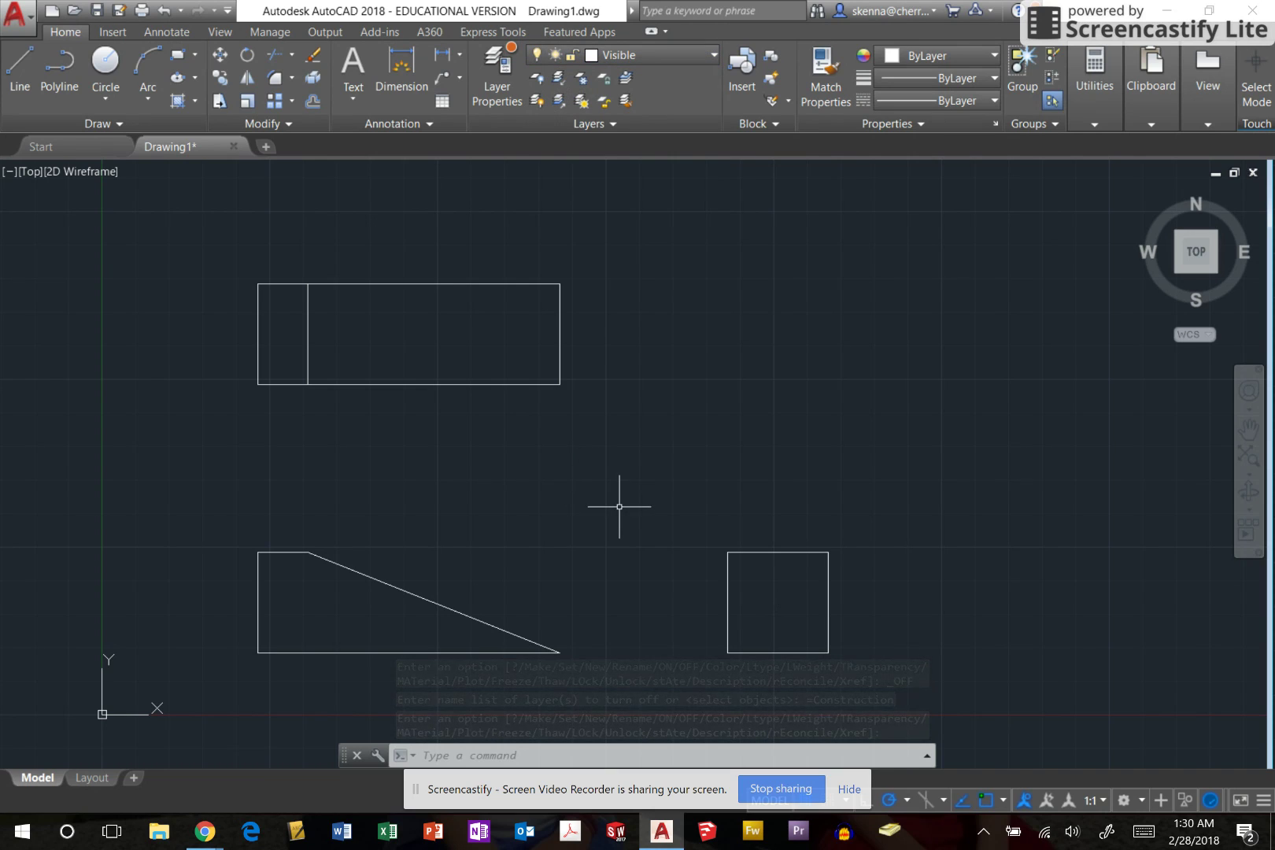